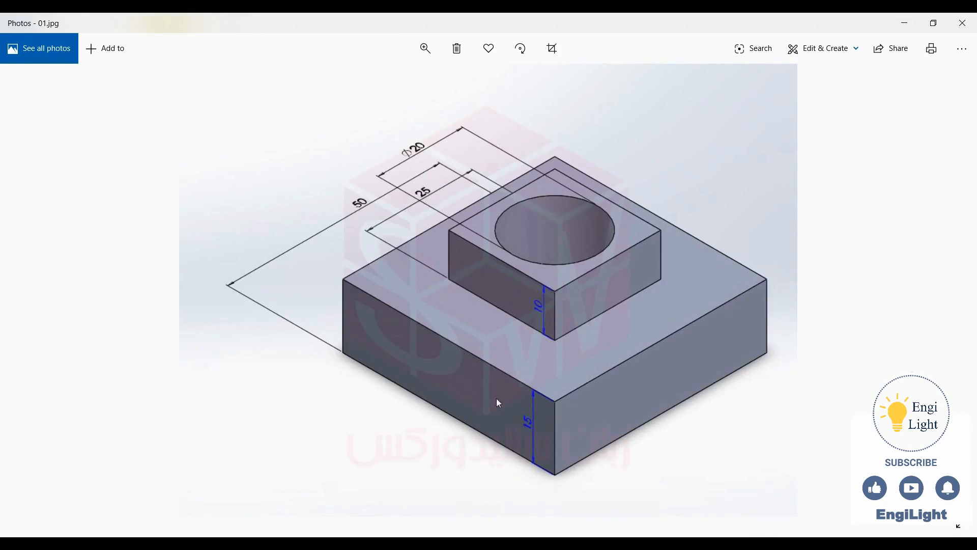
Switch to SOLIDWORKS and create a new part document
{"action": "left_click", "coordinate": [572, 538]}
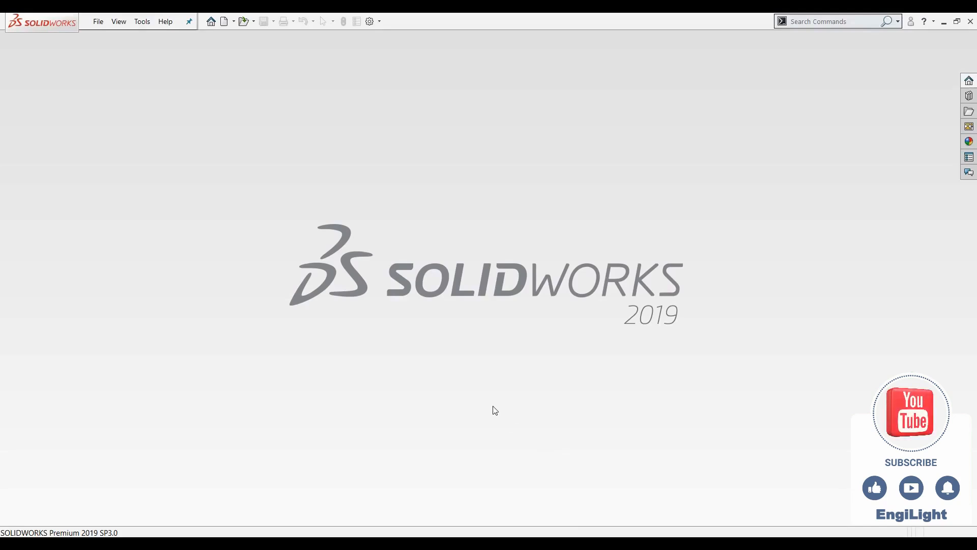
{"action": "key", "text": "ctrl+n"}
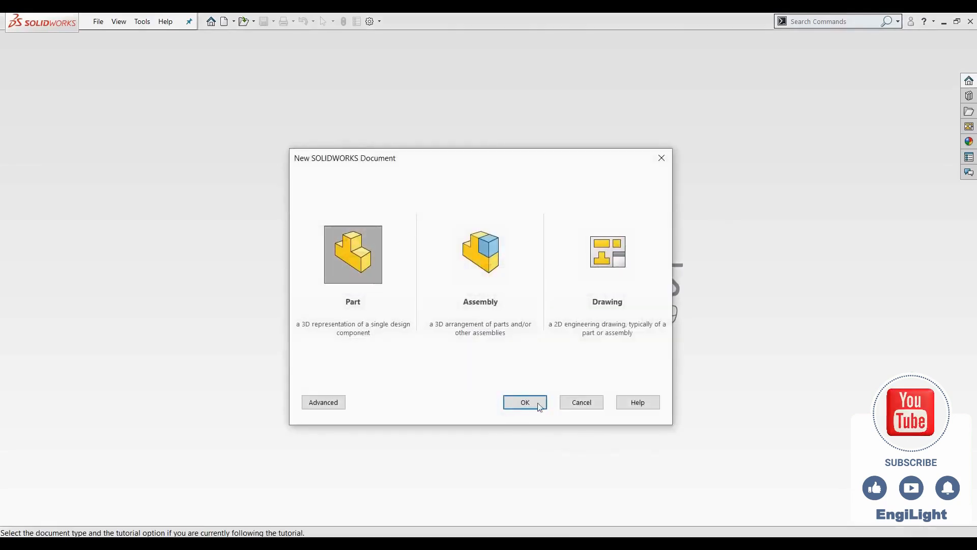
{"action": "left_click", "coordinate": [539, 406]}
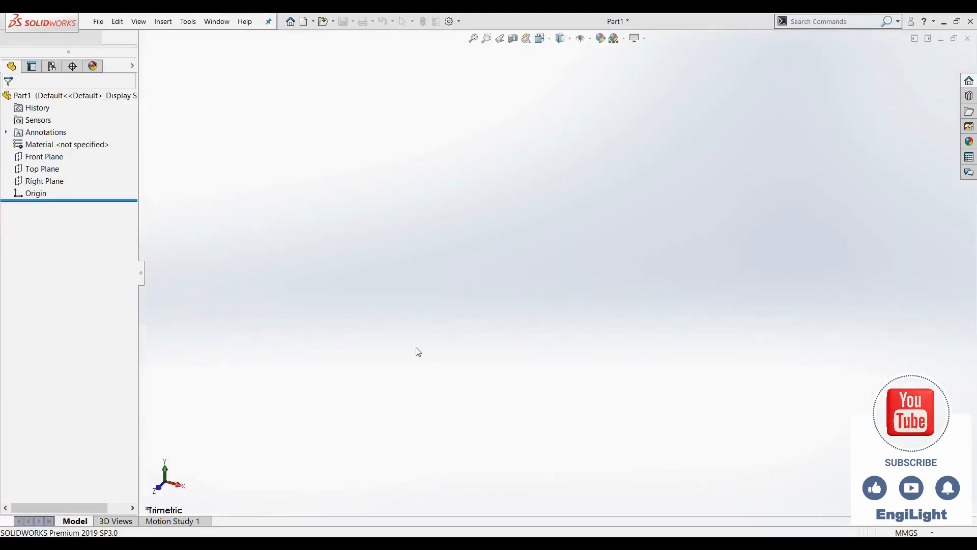
Sketch a center rectangle about 125 by 84 mm on the Top Plane, centred on the origin
{"action": "left_click", "coordinate": [38, 212]}
{"action": "left_click", "coordinate": [54, 198]}
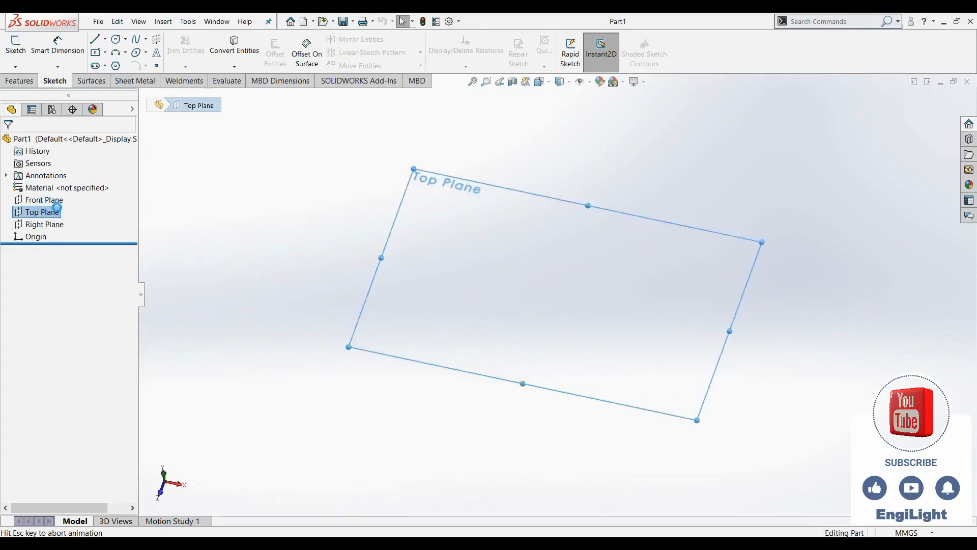
{"action": "left_click", "coordinate": [95, 52]}
{"action": "left_click", "coordinate": [56, 192]}
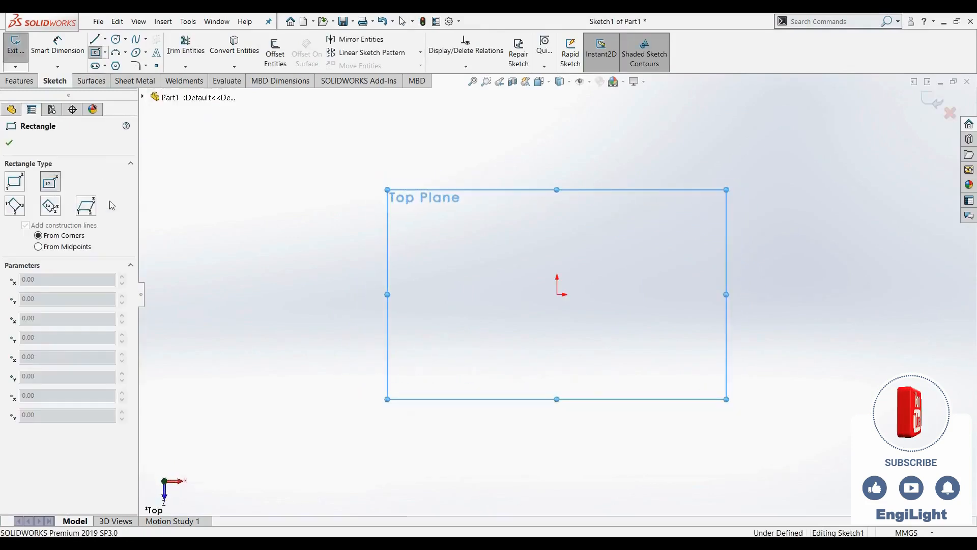
{"action": "left_click", "coordinate": [557, 294]}
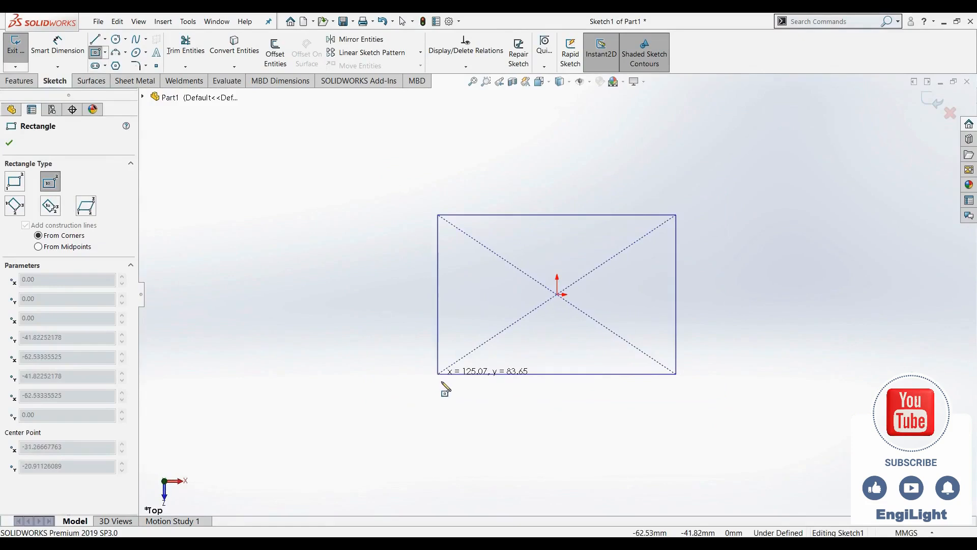
{"action": "left_click", "coordinate": [438, 373]}
{"action": "key", "text": "Escape"}
Make the rectangle's horizontal and vertical sides equal with an Equal relation
{"action": "left_click", "coordinate": [450, 374]}
{"action": "left_click", "coordinate": [437, 340], "text": "ctrl"}
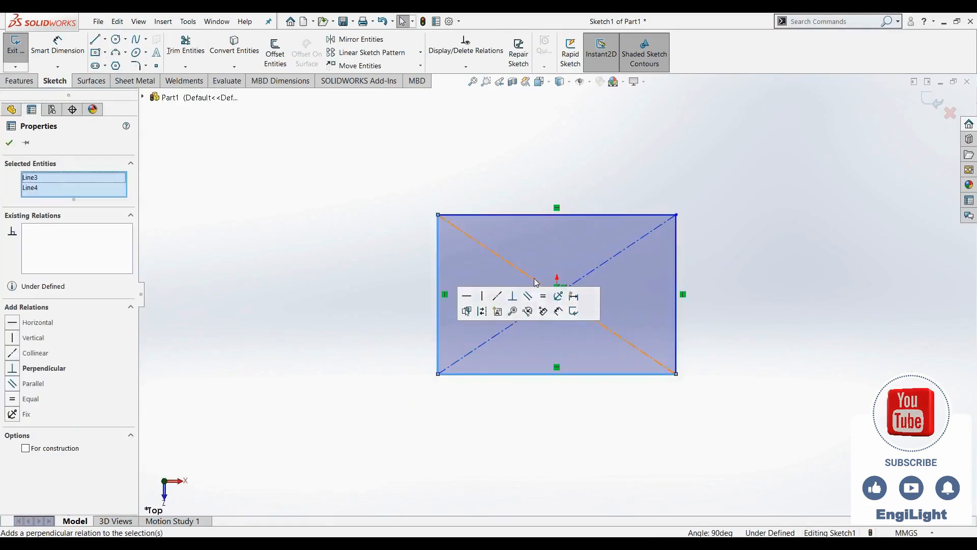
{"action": "left_click", "coordinate": [558, 292]}
{"action": "left_click", "coordinate": [388, 336]}
Dimension the square's vertical side to 50 mm
{"action": "key", "text": "d"}
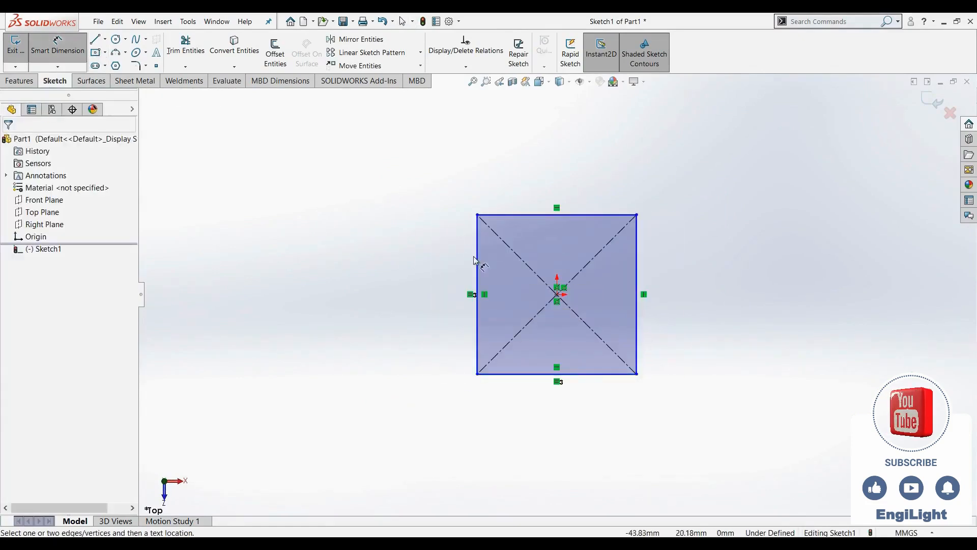
{"action": "left_click", "coordinate": [477, 266]}
{"action": "left_click", "coordinate": [404, 302]}
{"action": "type", "text": "50"}
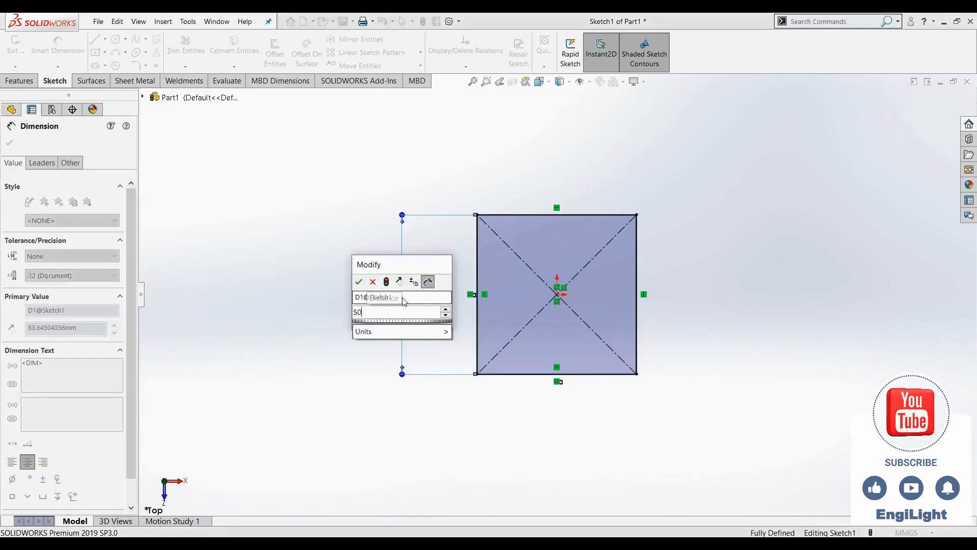
{"action": "key", "text": "Return"}
{"action": "left_click", "coordinate": [371, 292]}
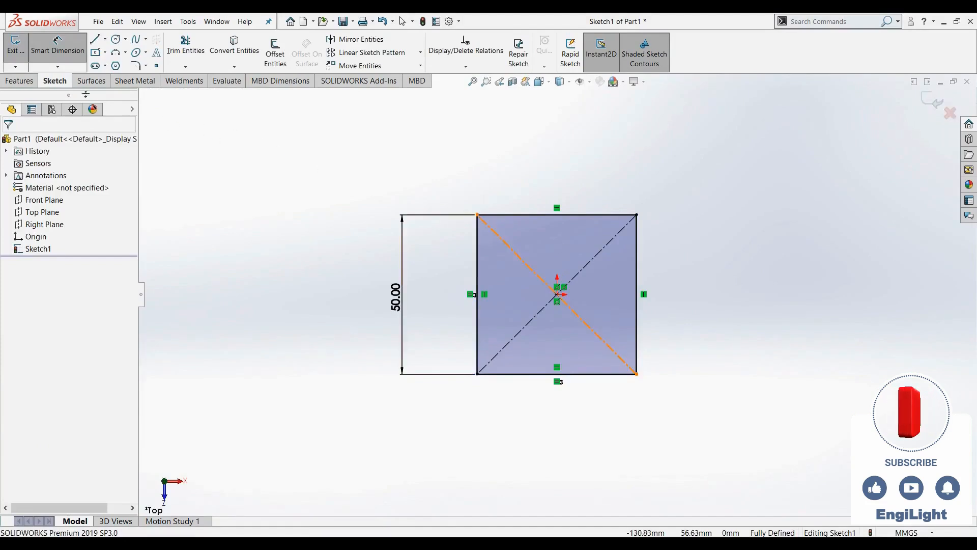
Try a blind 10 mm boss extrusion of the square sketch, and undo that extrusion
{"action": "left_click", "coordinate": [27, 83]}
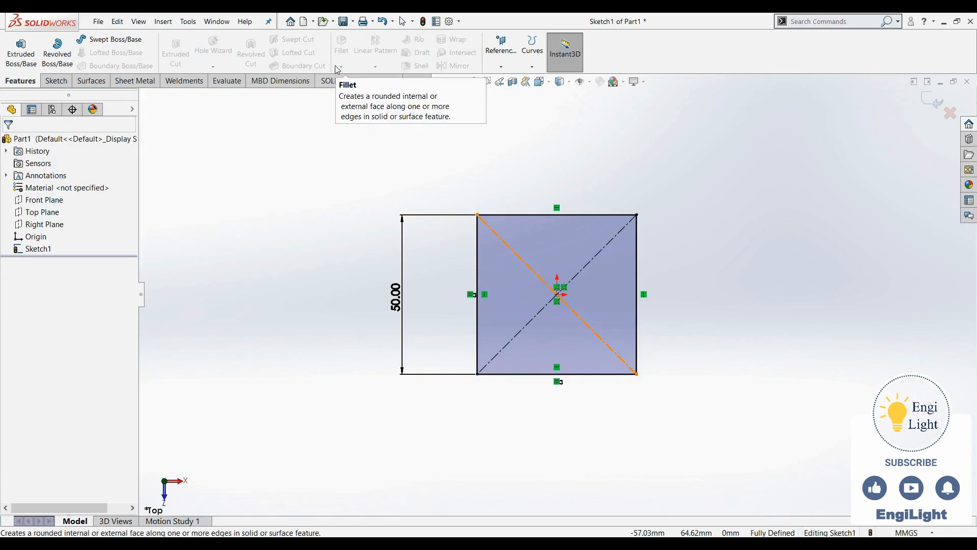
{"action": "left_click", "coordinate": [503, 152]}
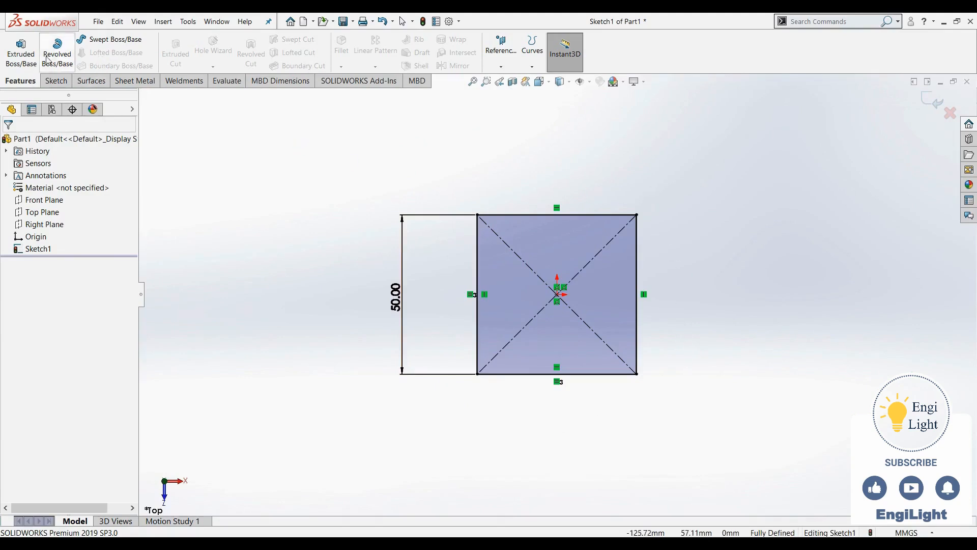
{"action": "left_click", "coordinate": [20, 55]}
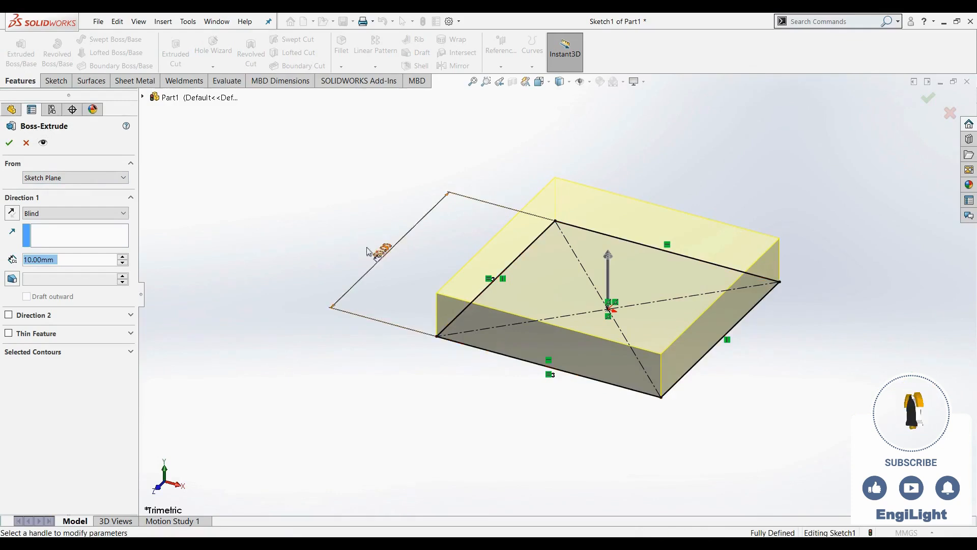
{"action": "left_click", "coordinate": [928, 98]}
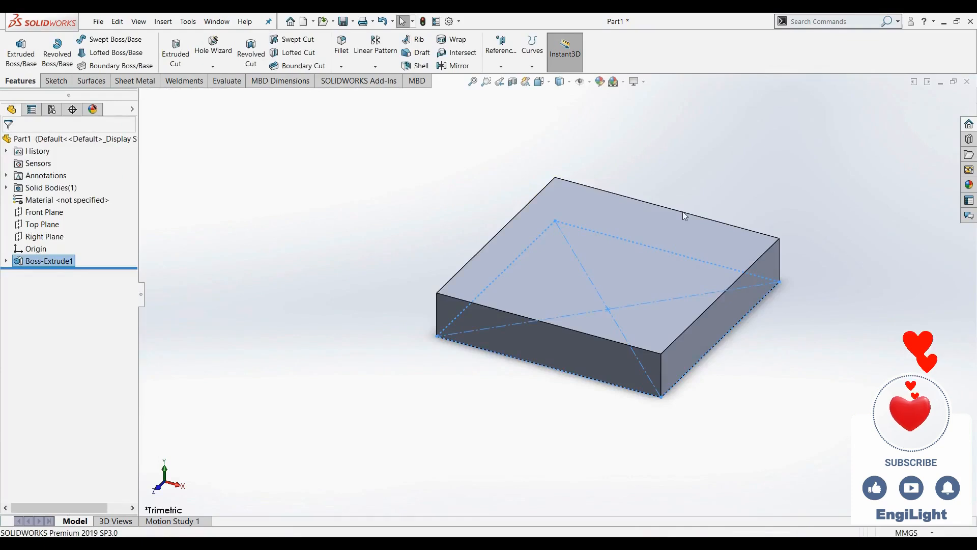
{"action": "key", "text": "ctrl+z"}
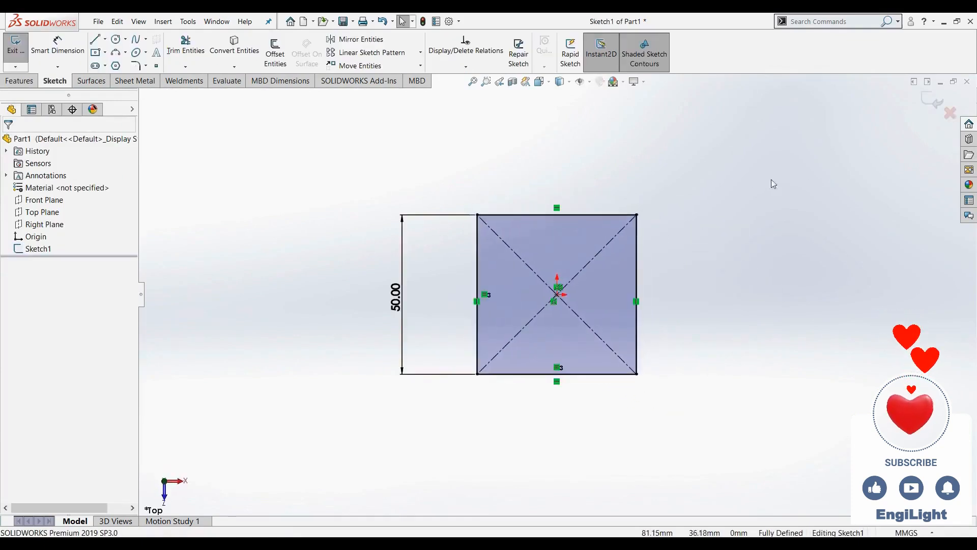
Exit the sketch and start an Extruded Boss/Base from the existing square sketch
{"action": "left_click", "coordinate": [931, 101]}
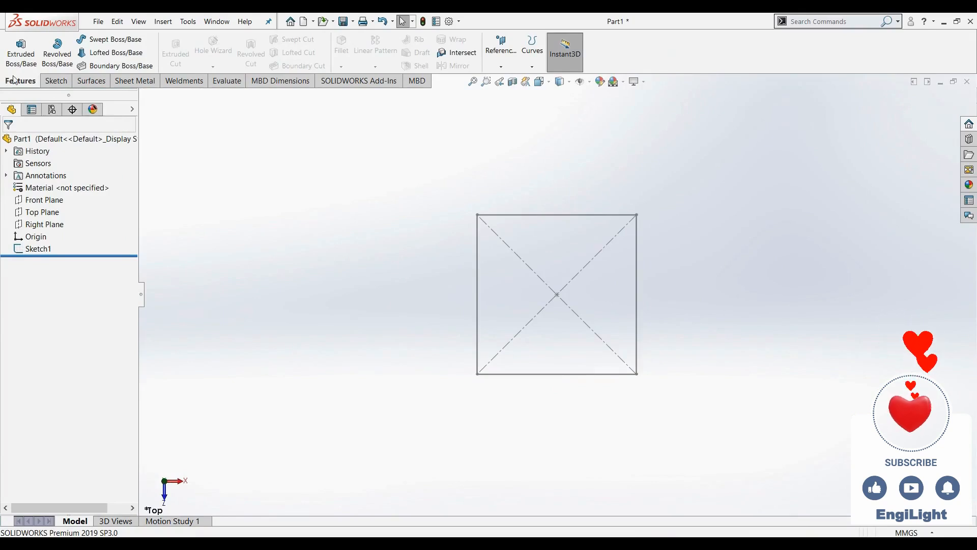
{"action": "left_click", "coordinate": [21, 54]}
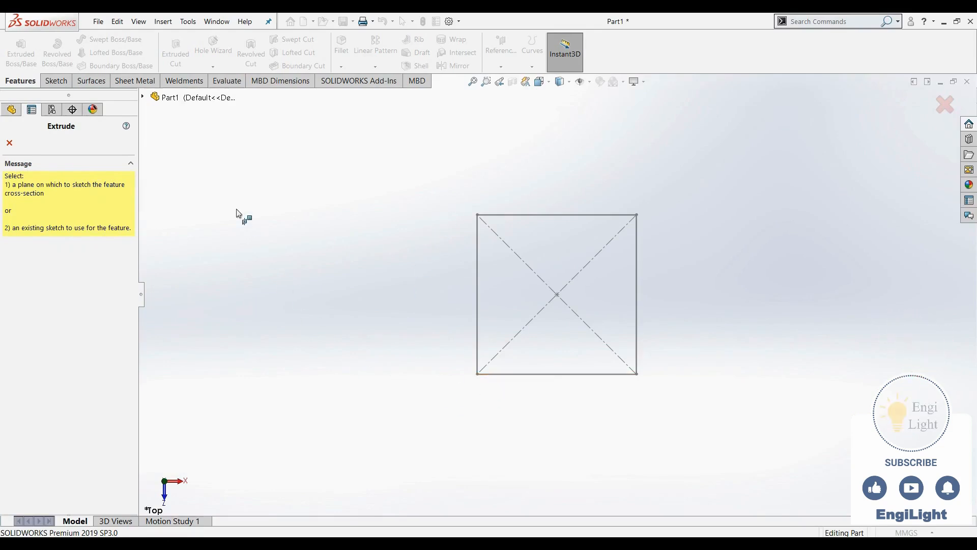
{"action": "left_click", "coordinate": [143, 97]}
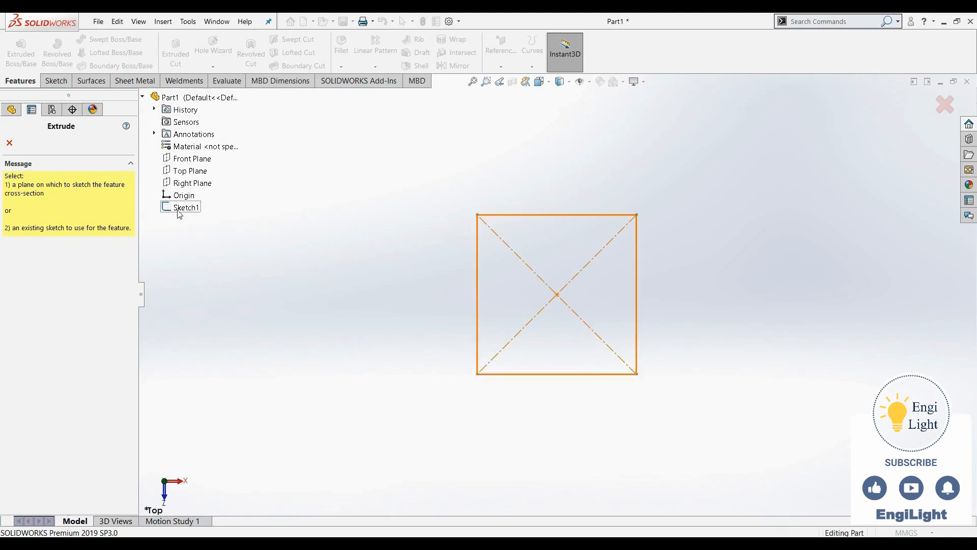
{"action": "left_click", "coordinate": [178, 211]}
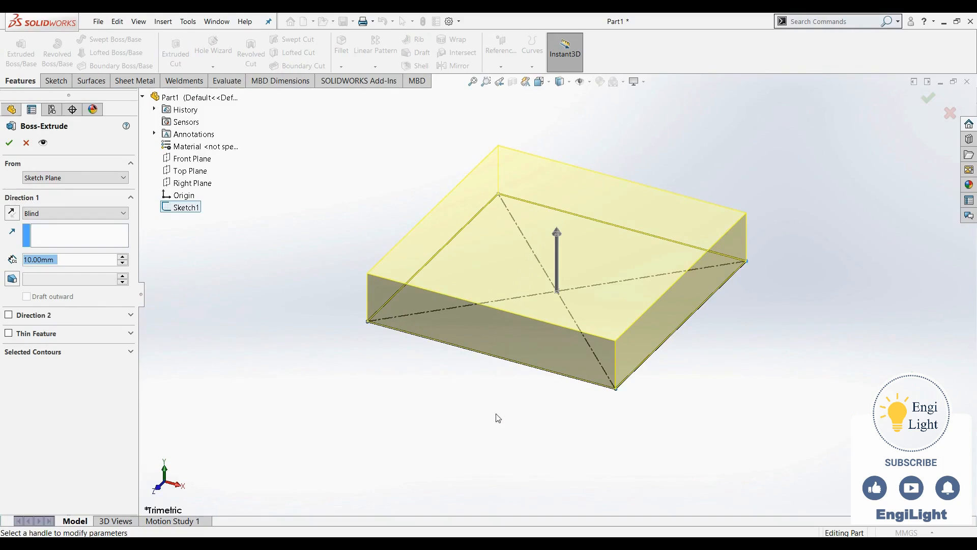
Check the reference image for the base height and set the blind extrusion depth to 15 mm without a thin feature
{"action": "left_click", "coordinate": [9, 333]}
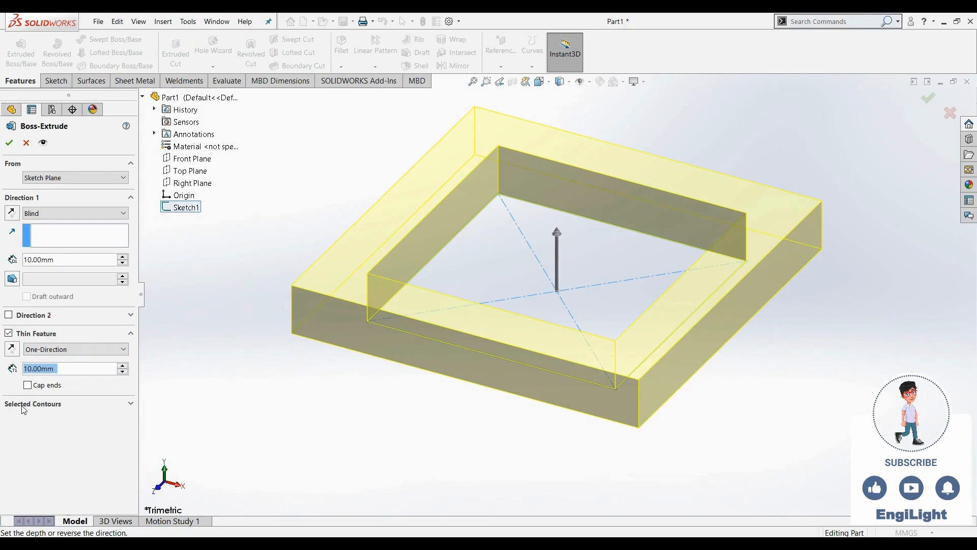
{"action": "left_click", "coordinate": [8, 333]}
{"action": "left_click", "coordinate": [601, 543]}
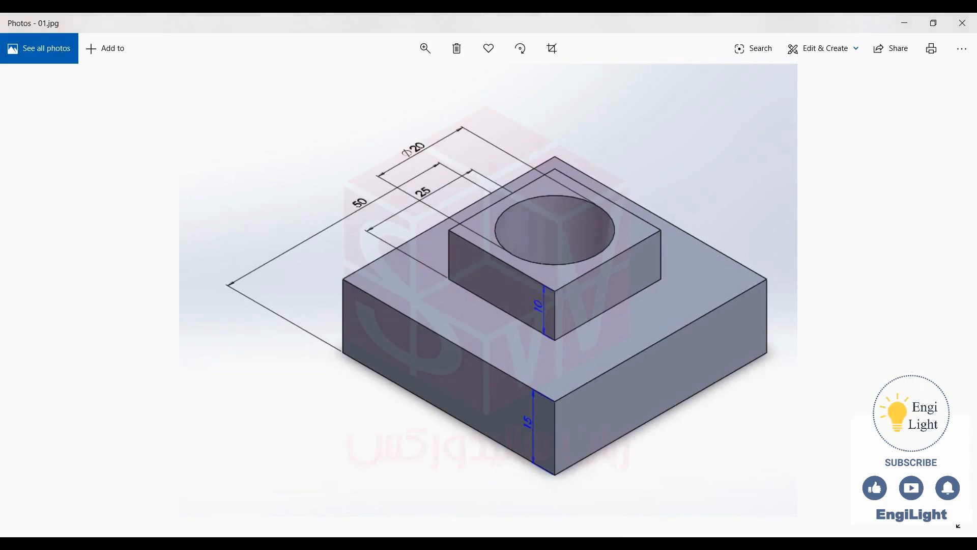
{"action": "left_click", "coordinate": [601, 543]}
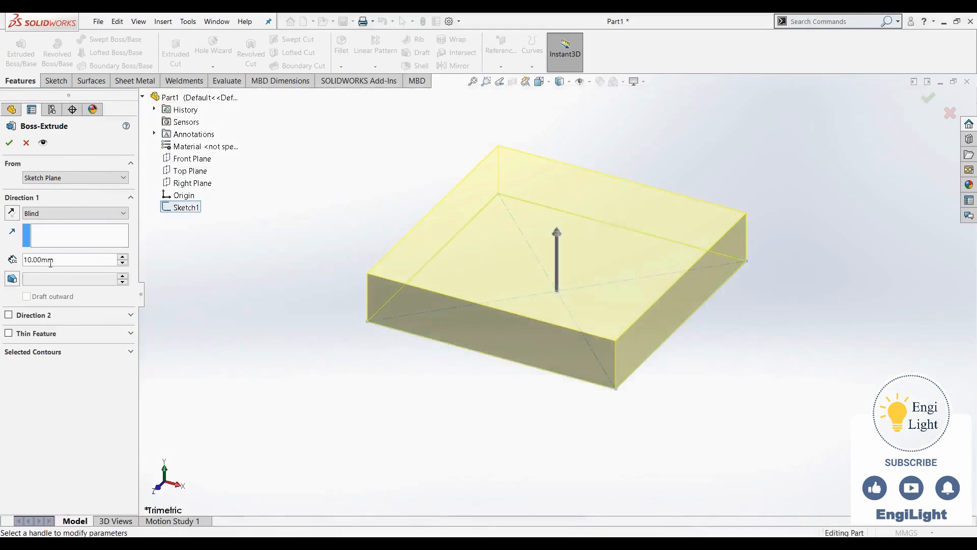
{"action": "left_click_drag", "start_coordinate": [52, 263], "coordinate": [17, 253]}
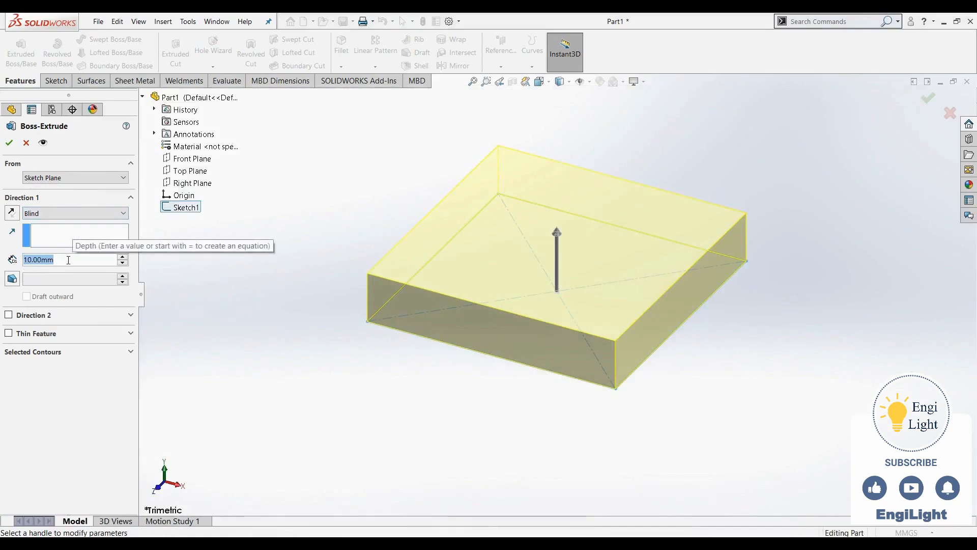
{"action": "type", "text": "15"}
{"action": "key", "text": "Return"}
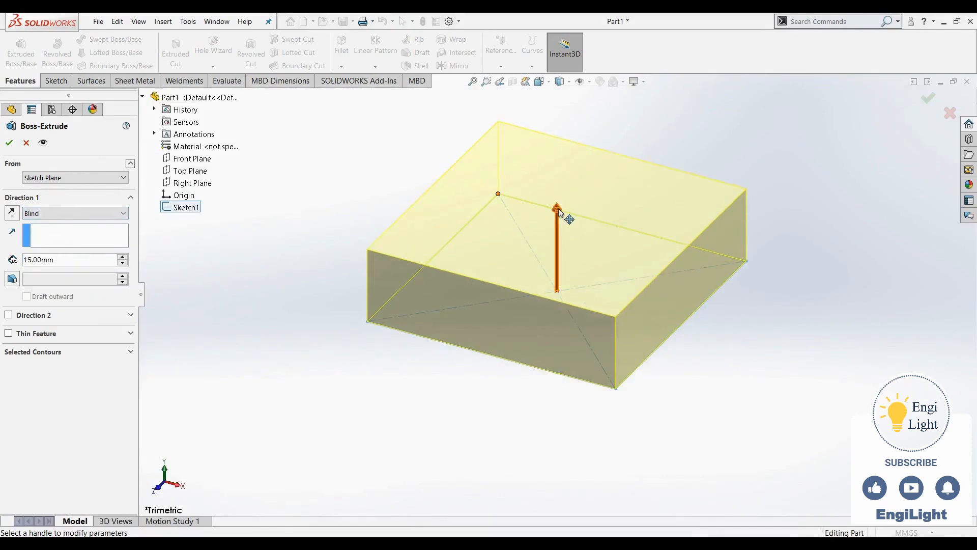
Try stretching the extrusion preview upward to 32 mm with its depth handle
{"action": "left_click_drag", "start_coordinate": [560, 213], "coordinate": [556, 171]}
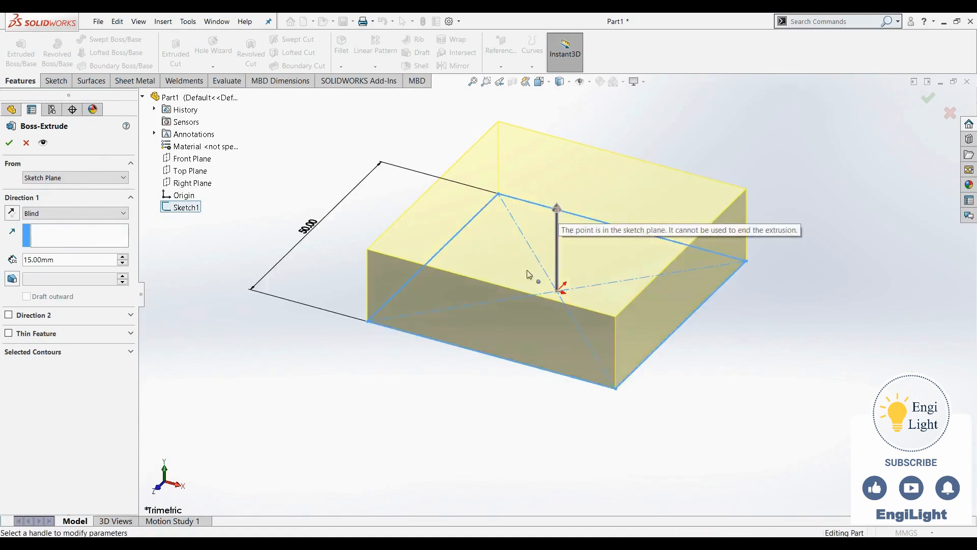
{"action": "scroll", "coordinate": [490, 350], "scroll_direction": "up", "scroll_amount": 2}
{"action": "middle_click_drag", "start_coordinate": [490, 350], "coordinate": [512, 280]}
{"action": "left_click_drag", "start_coordinate": [558, 234], "coordinate": [563, 170]}
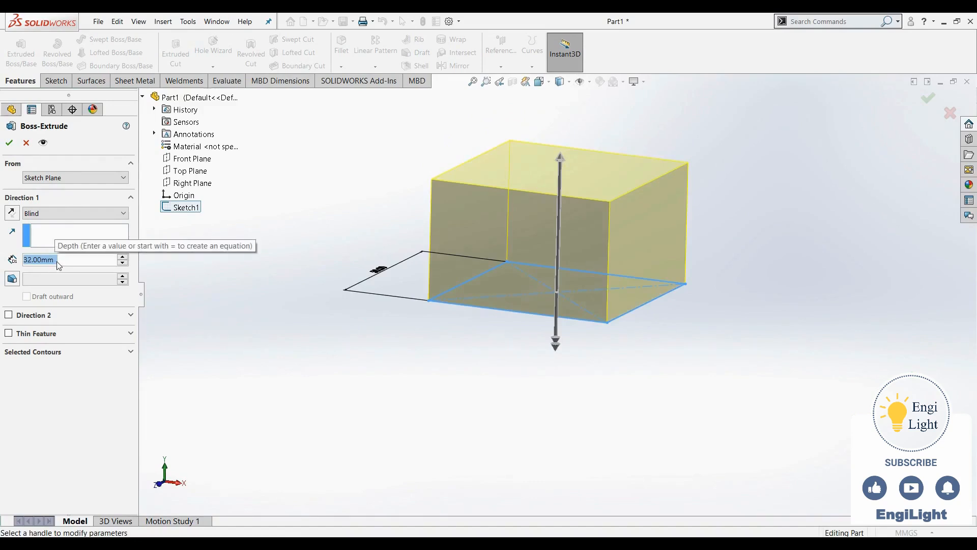
Set the extrusion depth to 15 mm and accept the boss extrusion
{"action": "type", "text": "15"}
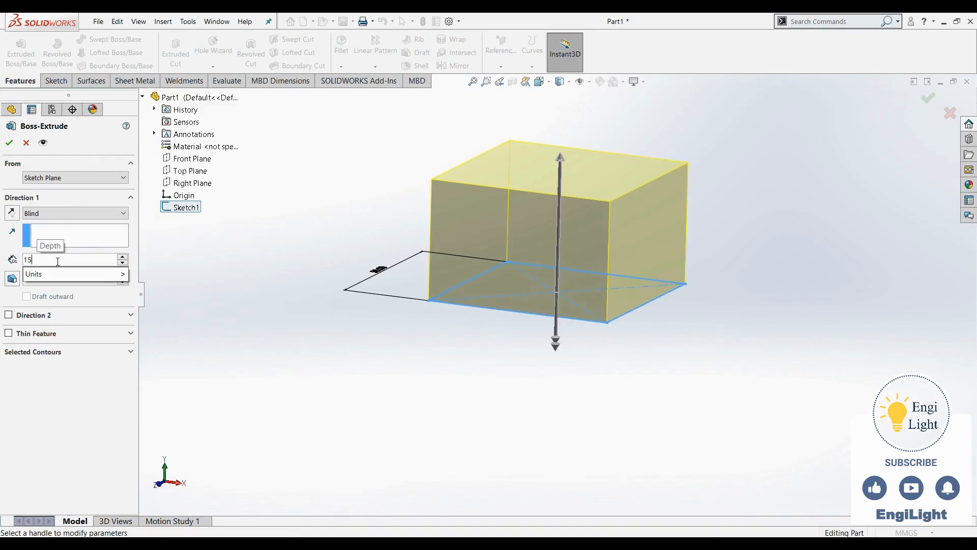
{"action": "key", "text": "Return"}
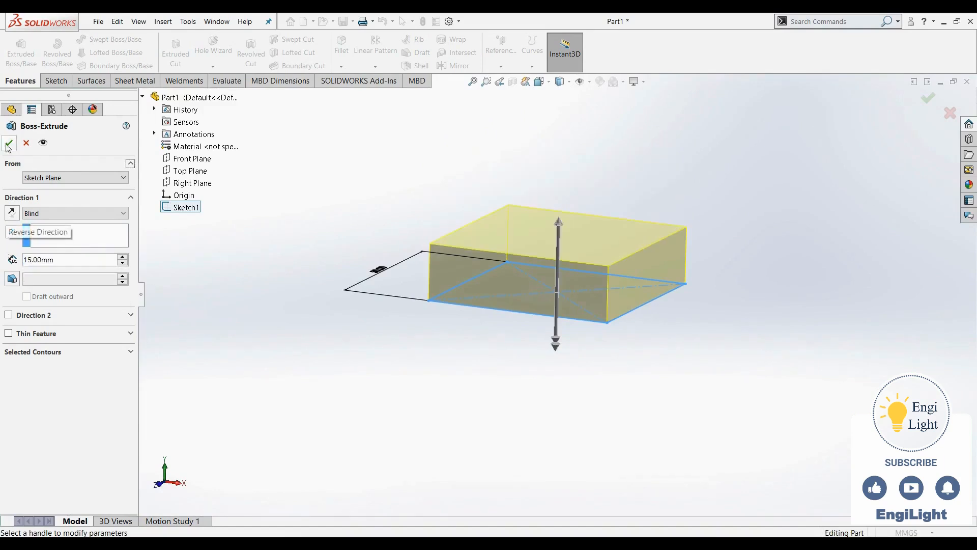
{"action": "left_click", "coordinate": [8, 144]}
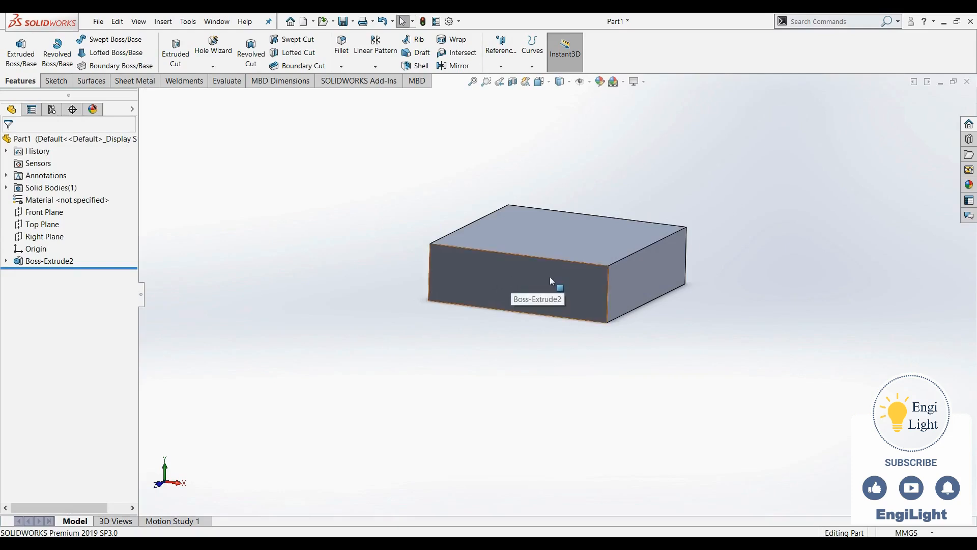
{"action": "scroll", "coordinate": [552, 279], "scroll_direction": "down", "scroll_amount": 2}
{"action": "scroll", "coordinate": [551, 279], "scroll_direction": "down", "scroll_amount": 1}
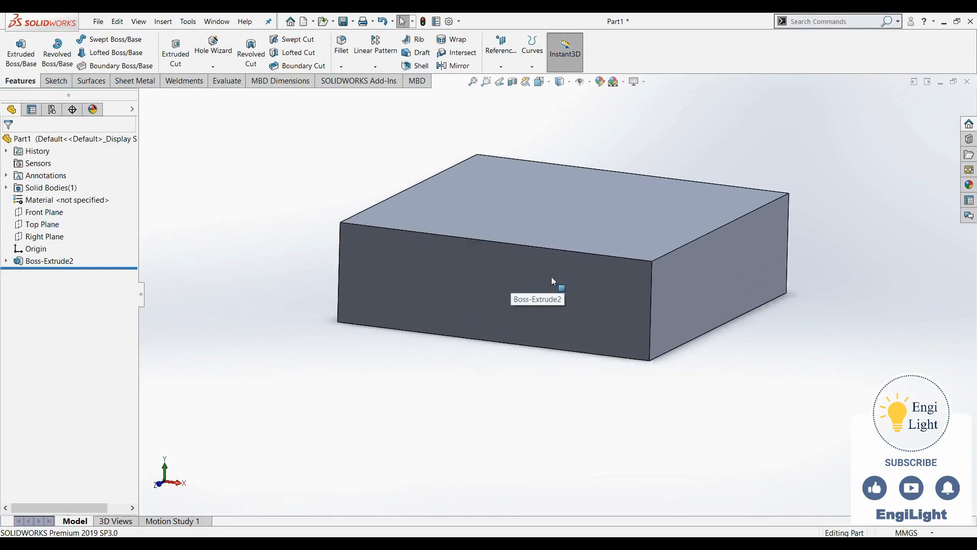
{"action": "scroll", "coordinate": [551, 279], "scroll_direction": "up", "scroll_amount": 3}
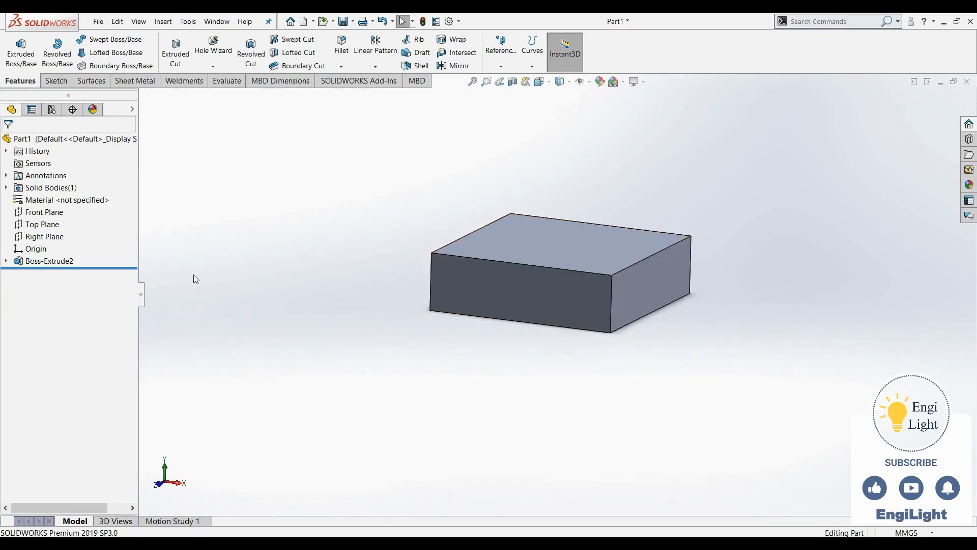
{"action": "scroll", "coordinate": [206, 273], "scroll_direction": "up", "scroll_amount": 2}
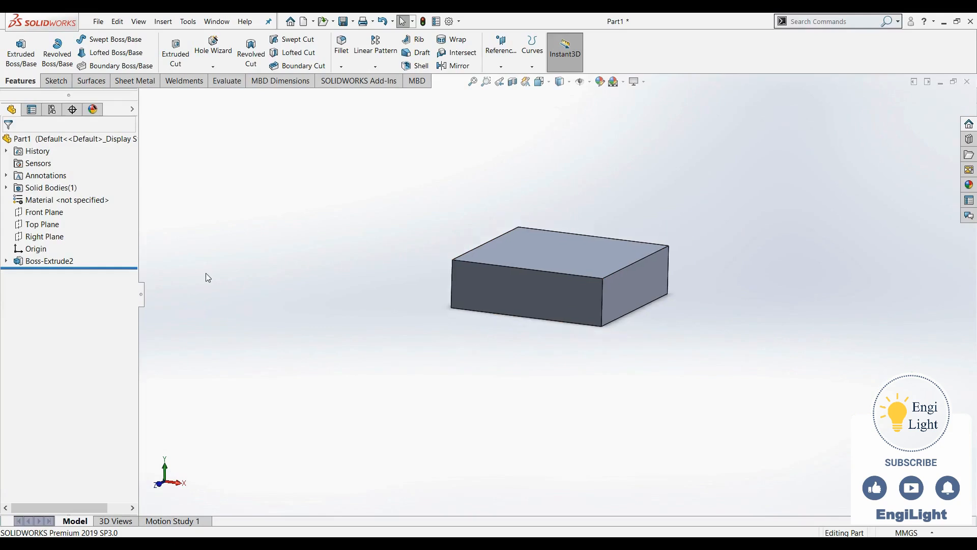
{"action": "scroll", "coordinate": [206, 273], "scroll_direction": "down", "scroll_amount": 6}
{"action": "scroll", "coordinate": [496, 293], "scroll_direction": "up", "scroll_amount": 3}
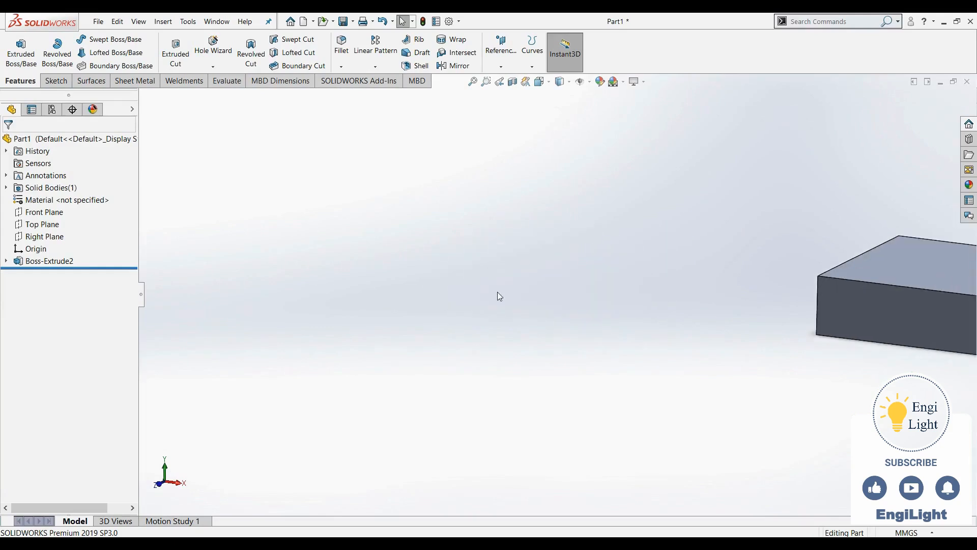
{"action": "scroll", "coordinate": [856, 255], "scroll_direction": "down", "scroll_amount": 2}
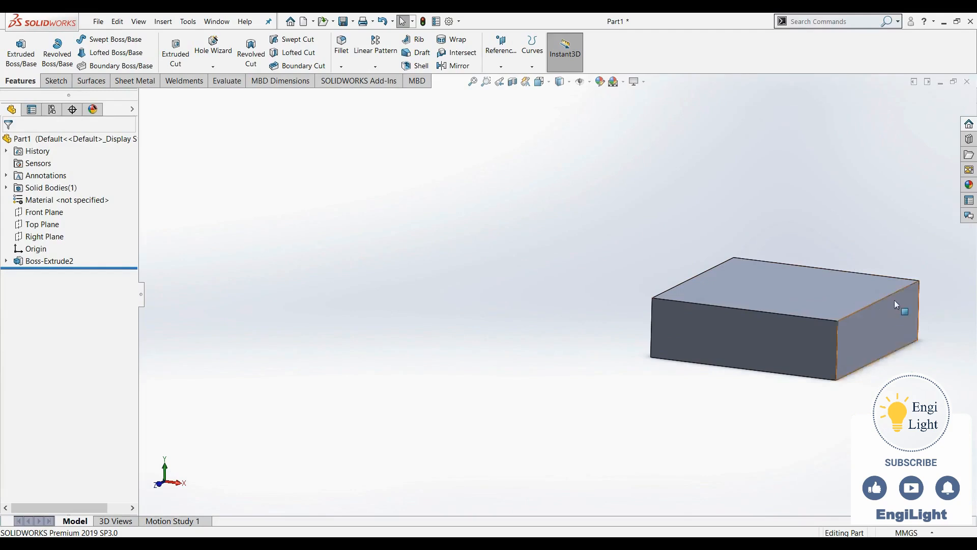
{"action": "scroll", "coordinate": [895, 300], "scroll_direction": "up", "scroll_amount": 1}
{"action": "scroll", "coordinate": [891, 300], "scroll_direction": "down", "scroll_amount": 2}
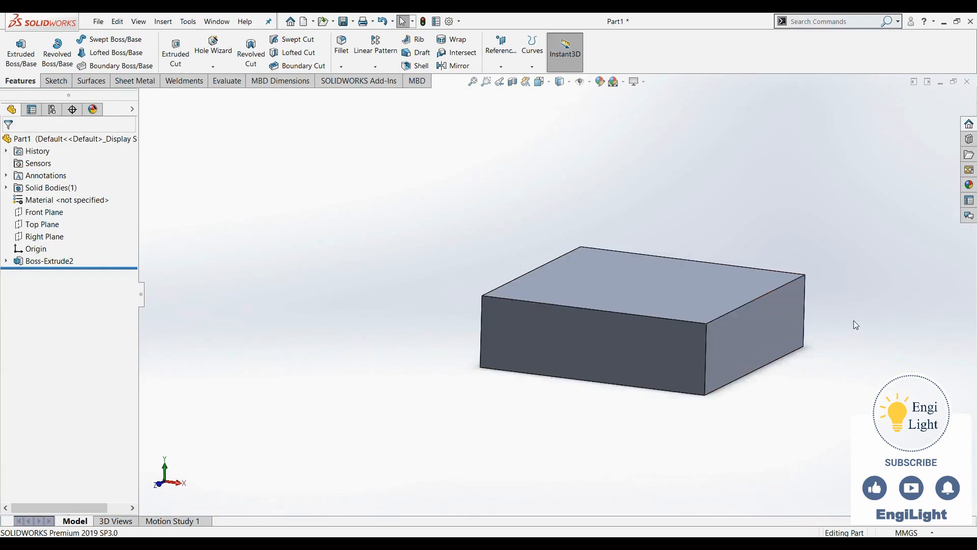
Inspect the extruded block from several angles, including a view normal to its top face
{"action": "scroll", "coordinate": [853, 323], "scroll_direction": "up", "scroll_amount": 1}
{"action": "middle_click_drag", "start_coordinate": [851, 311], "coordinate": [629, 366]}
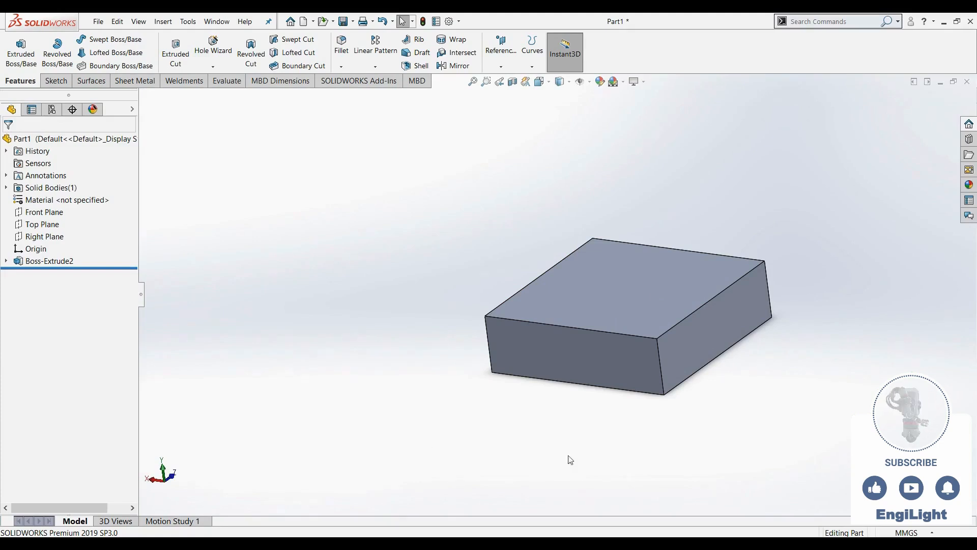
{"action": "right_click", "coordinate": [622, 302]}
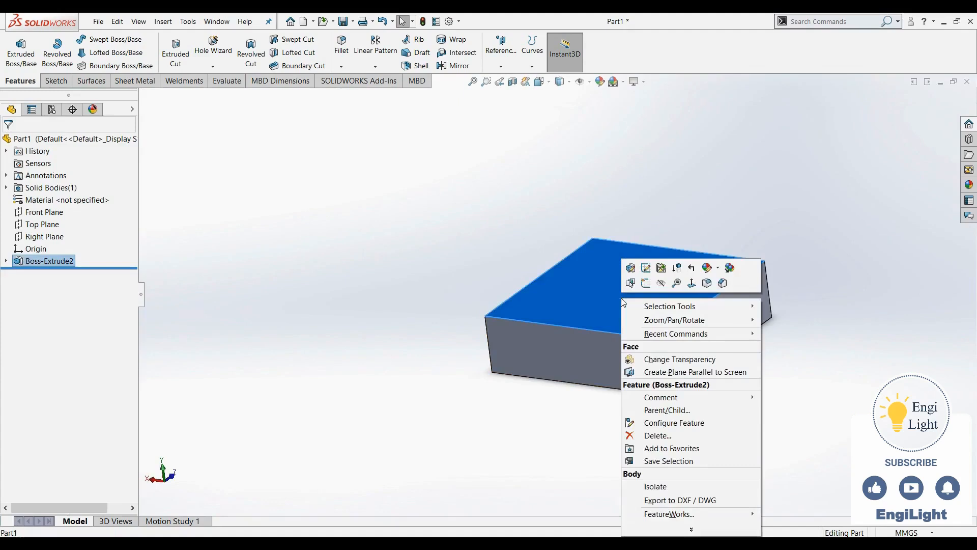
{"action": "left_click", "coordinate": [691, 283]}
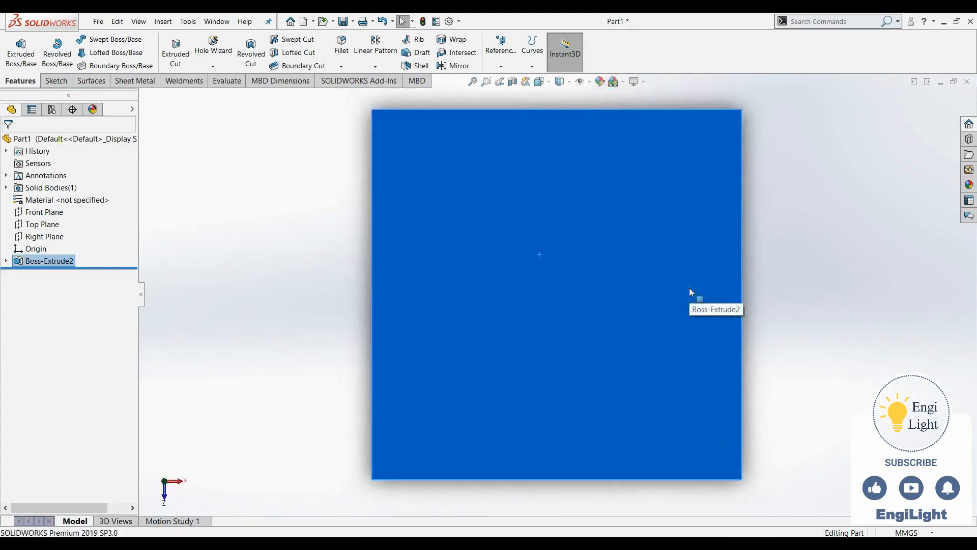
{"action": "scroll", "coordinate": [546, 330], "scroll_direction": "up", "scroll_amount": 2}
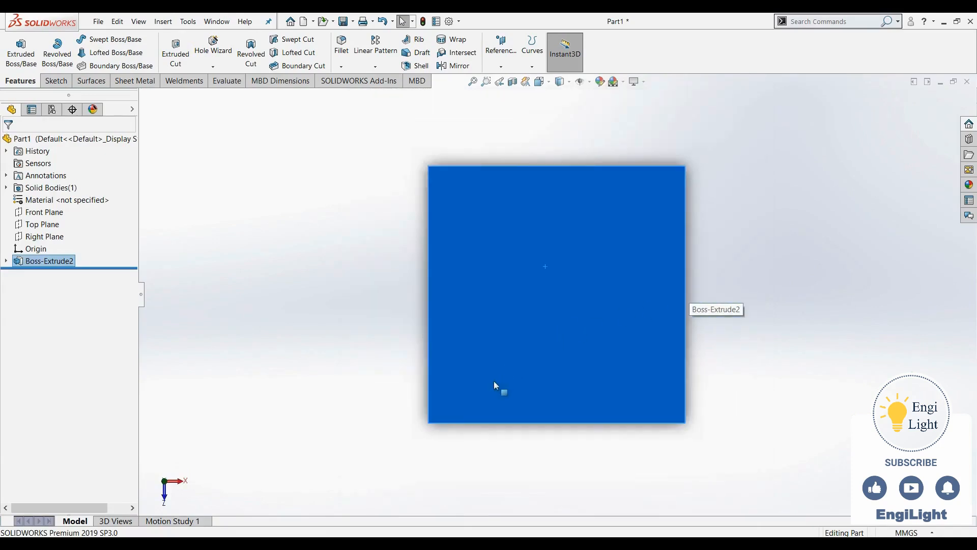
{"action": "scroll", "coordinate": [493, 381], "scroll_direction": "up", "scroll_amount": 1}
{"action": "middle_click_drag", "start_coordinate": [494, 381], "coordinate": [512, 290]}
{"action": "left_click", "coordinate": [439, 313]}
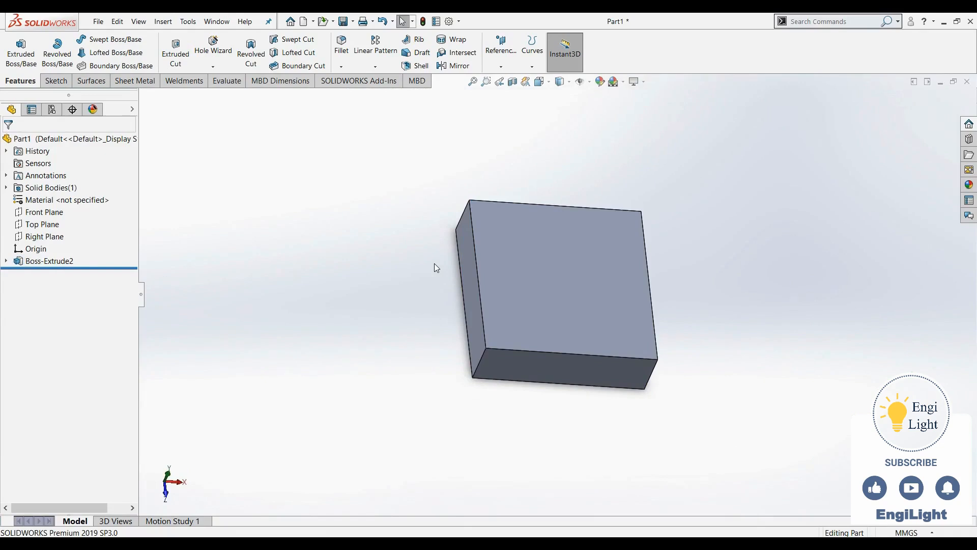
{"action": "scroll", "coordinate": [435, 264], "scroll_direction": "up", "scroll_amount": 3}
{"action": "middle_click_drag", "start_coordinate": [460, 299], "coordinate": [464, 244]}
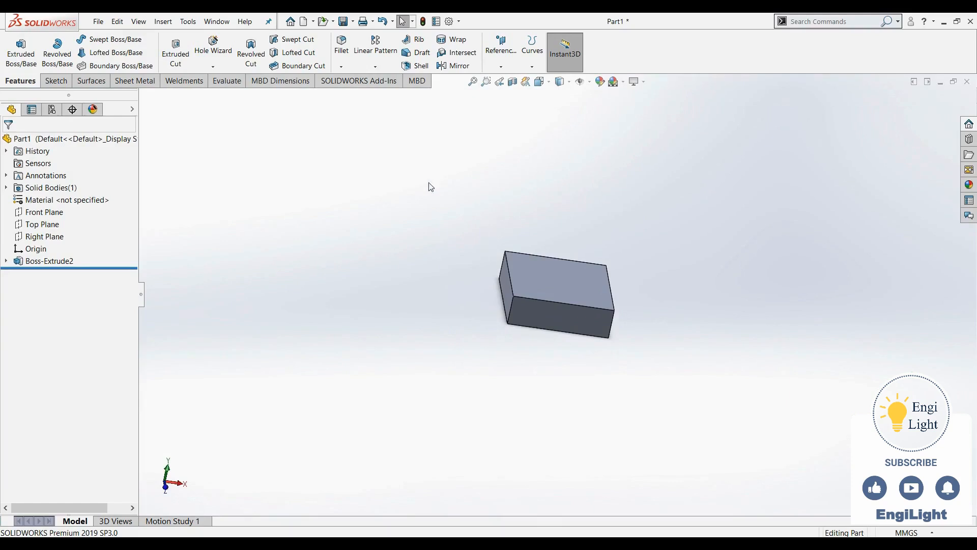
Look up the shortcut assigned to the Normal To command in the keyboard customization settings
{"action": "left_click", "coordinate": [460, 22]}
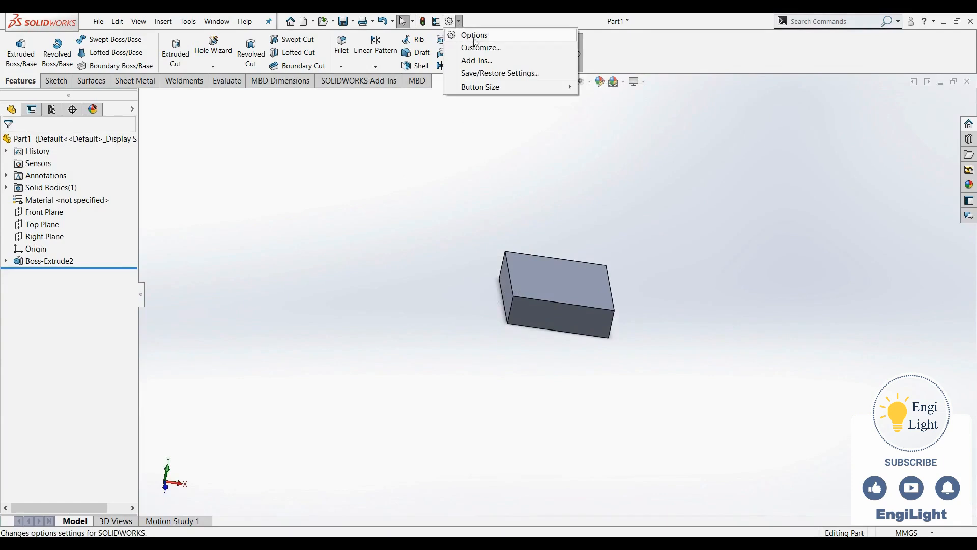
{"action": "left_click", "coordinate": [476, 49]}
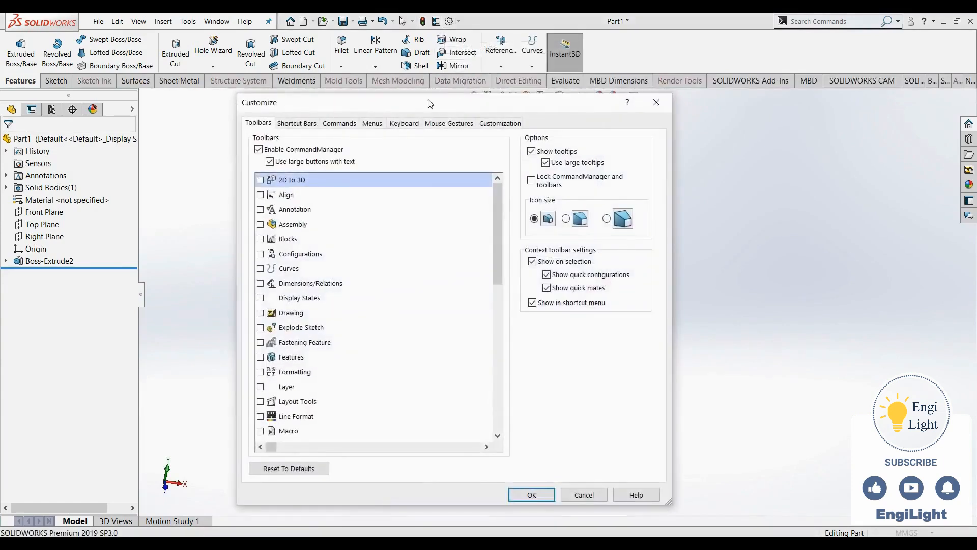
{"action": "left_click", "coordinate": [404, 123]}
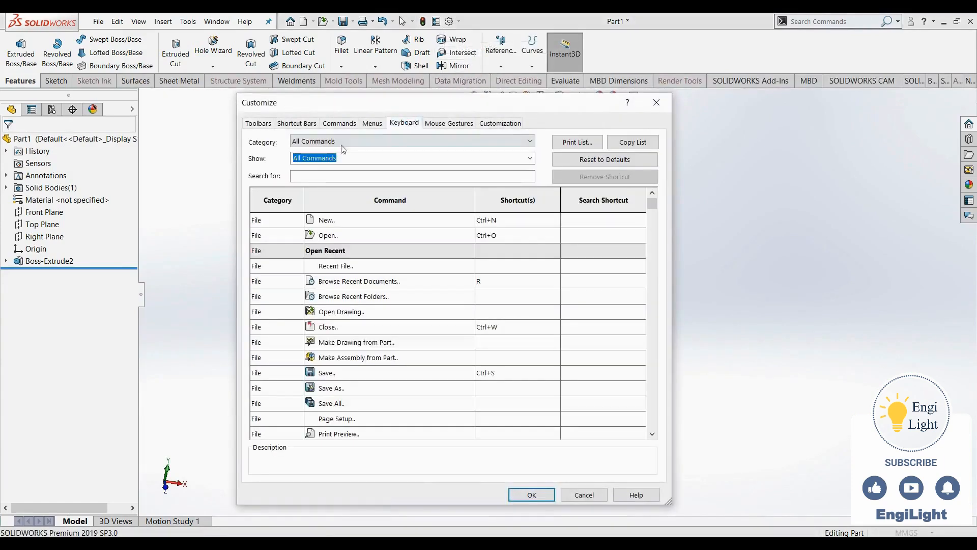
{"action": "left_click", "coordinate": [301, 177]}
{"action": "type", "text": "norma"}
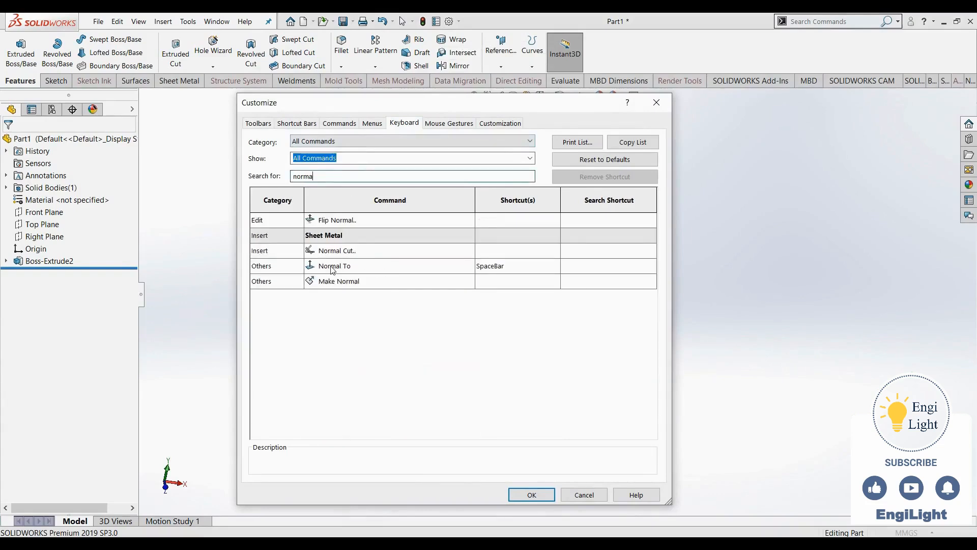
{"action": "left_click", "coordinate": [335, 266]}
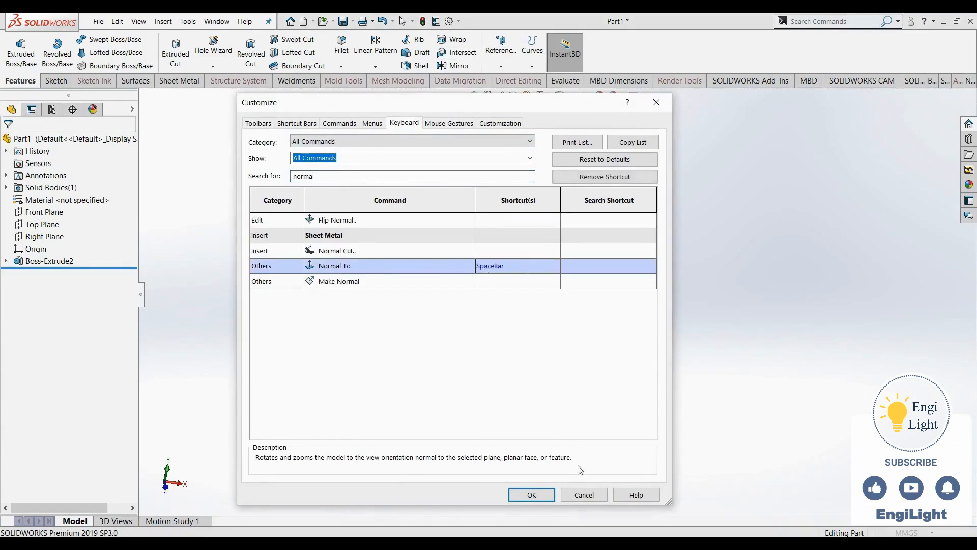
{"action": "left_click", "coordinate": [578, 497]}
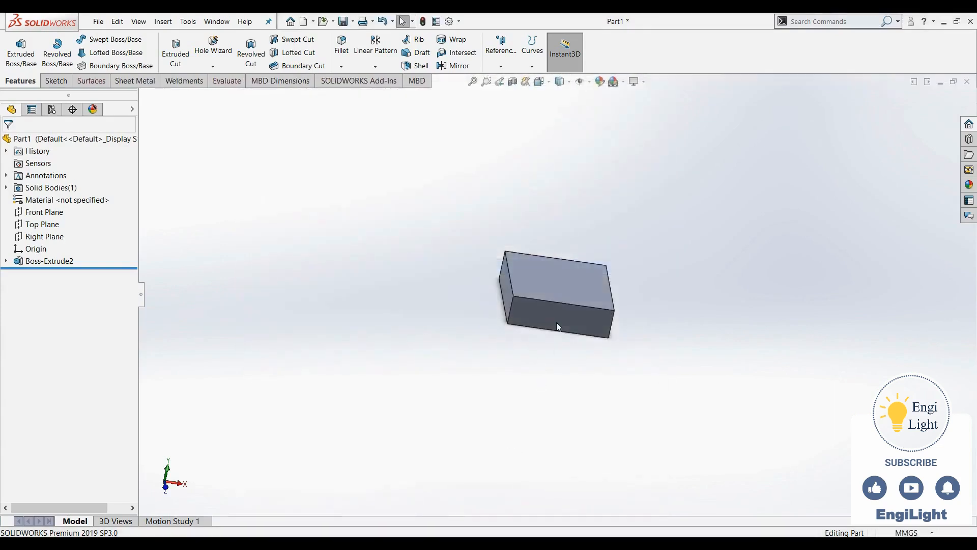
Examine the block's top, side and front faces in turn as possible faces for a new sketch
{"action": "scroll", "coordinate": [609, 298], "scroll_direction": "down", "scroll_amount": 4}
{"action": "middle_click_drag", "start_coordinate": [626, 330], "coordinate": [579, 319]}
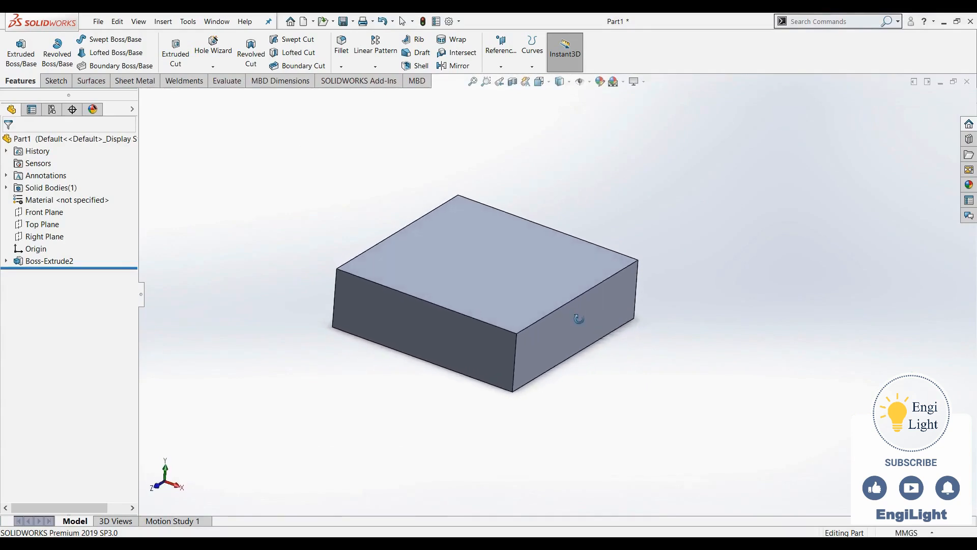
{"action": "scroll", "coordinate": [579, 319], "scroll_direction": "up", "scroll_amount": 2}
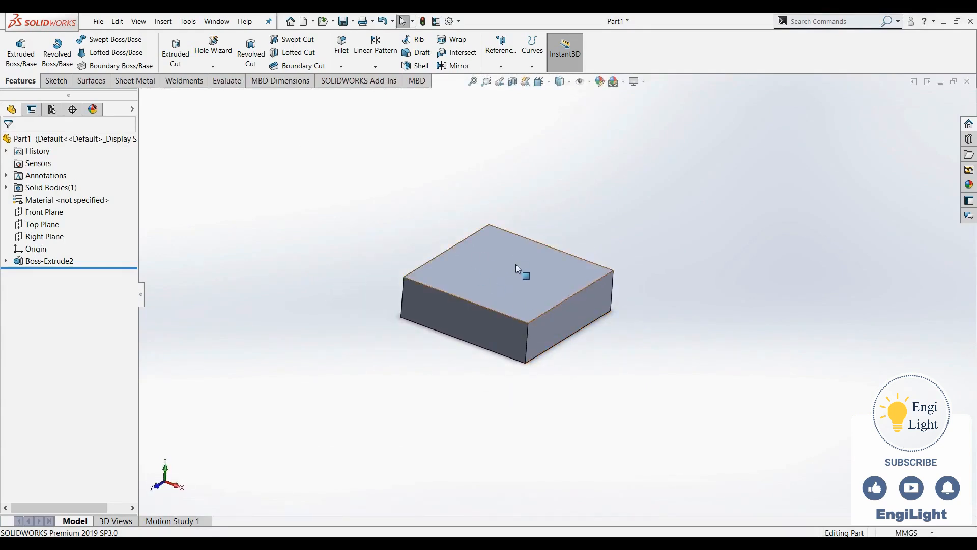
{"action": "left_click", "coordinate": [526, 275]}
{"action": "left_click", "coordinate": [575, 317]}
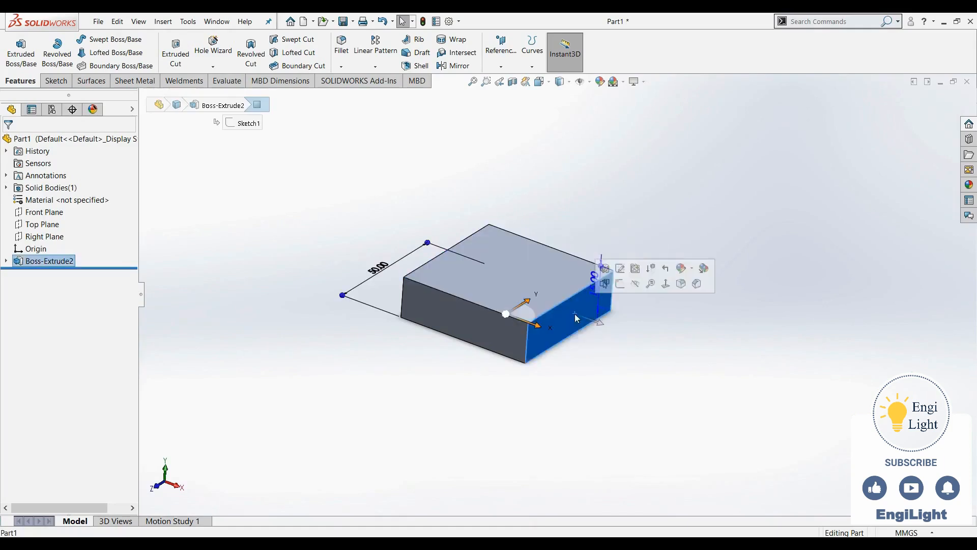
{"action": "left_click", "coordinate": [458, 314]}
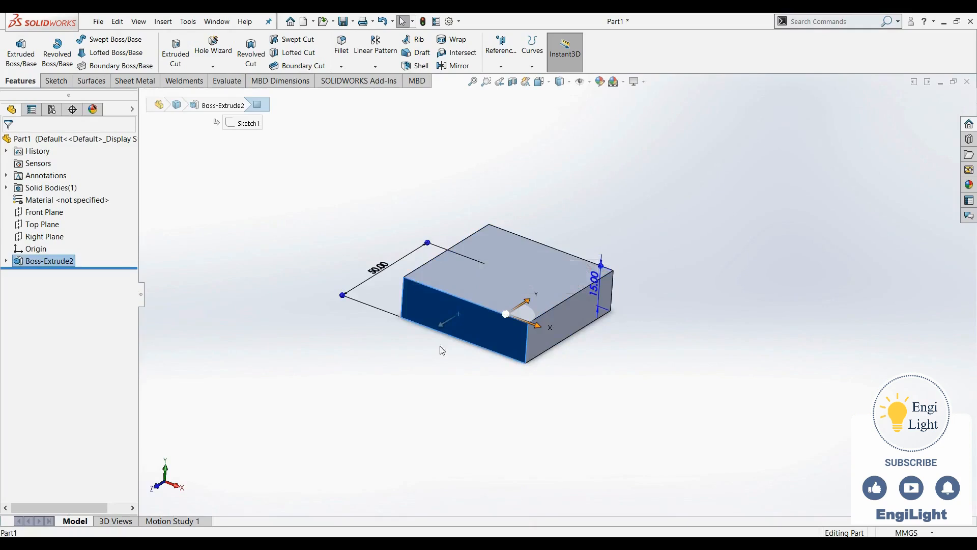
{"action": "right_click", "coordinate": [426, 309]}
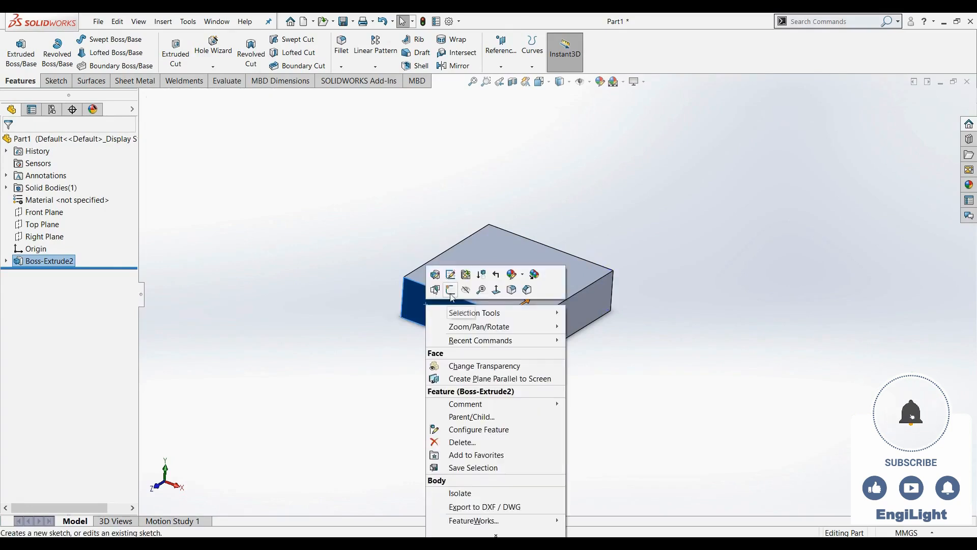
{"action": "left_click", "coordinate": [402, 334]}
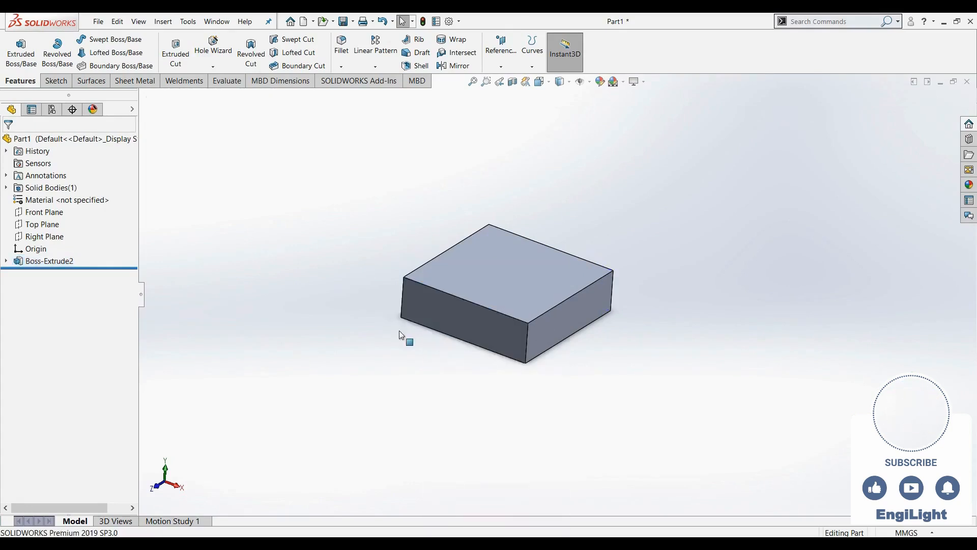
Sketch a circle of about 25.4 mm radius near the middle of the block's front face and exit the sketch
{"action": "left_click", "coordinate": [424, 310]}
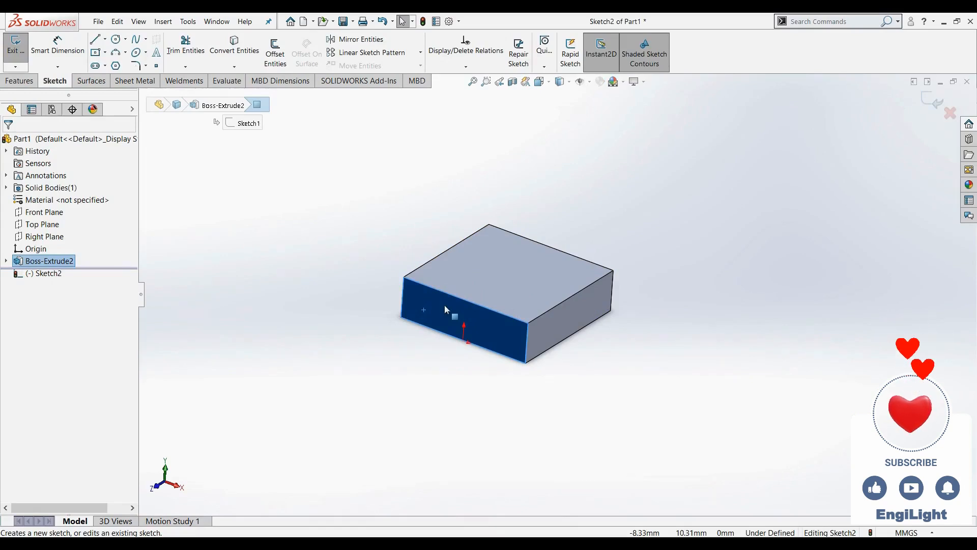
{"action": "key", "text": "ctrl+8"}
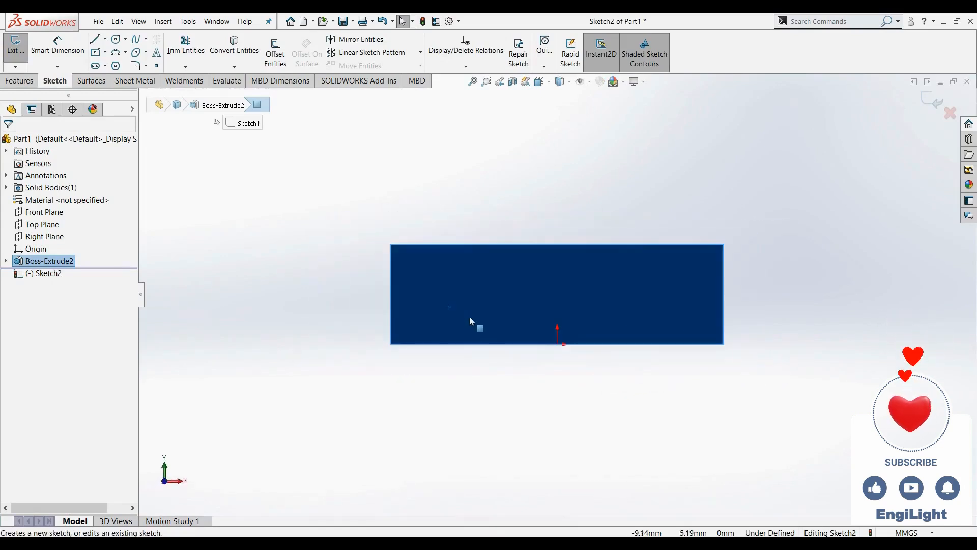
{"action": "left_click", "coordinate": [116, 39]}
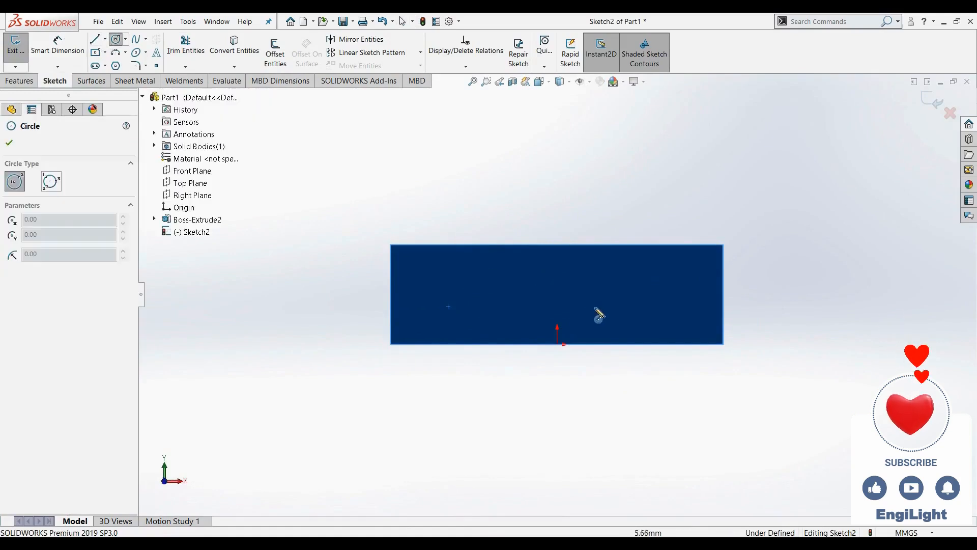
{"action": "left_click", "coordinate": [563, 296]}
{"action": "left_click", "coordinate": [503, 138]}
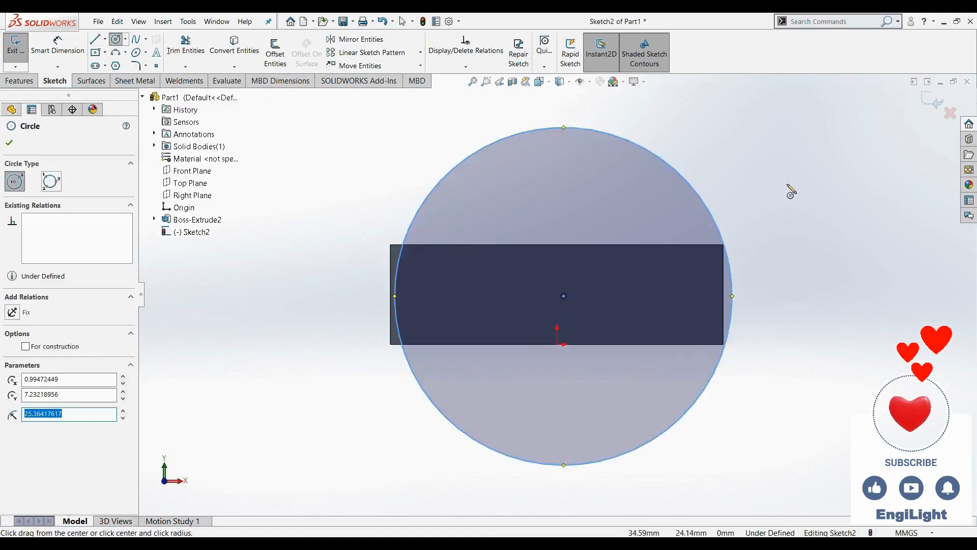
{"action": "left_click", "coordinate": [933, 101]}
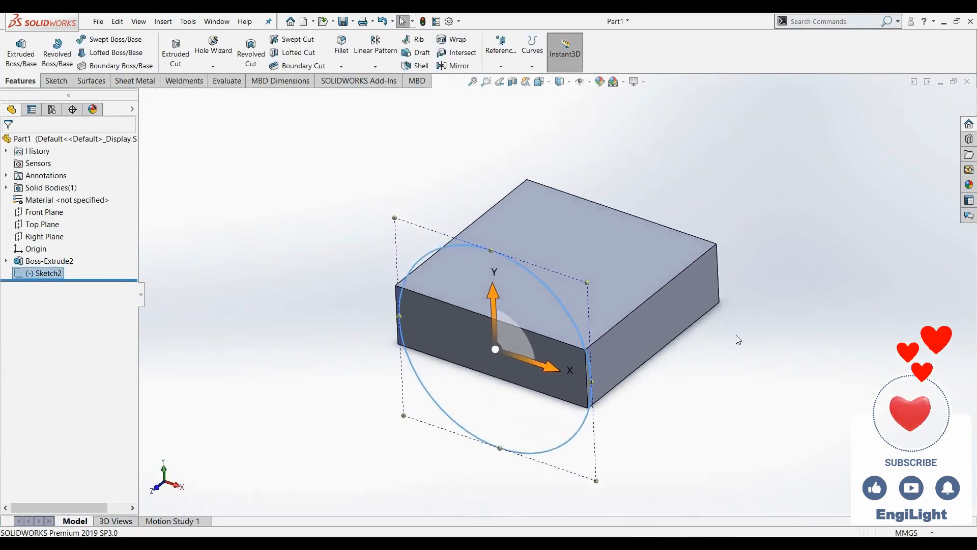
Delete the circle sketch from the block's front face
{"action": "left_click", "coordinate": [707, 364]}
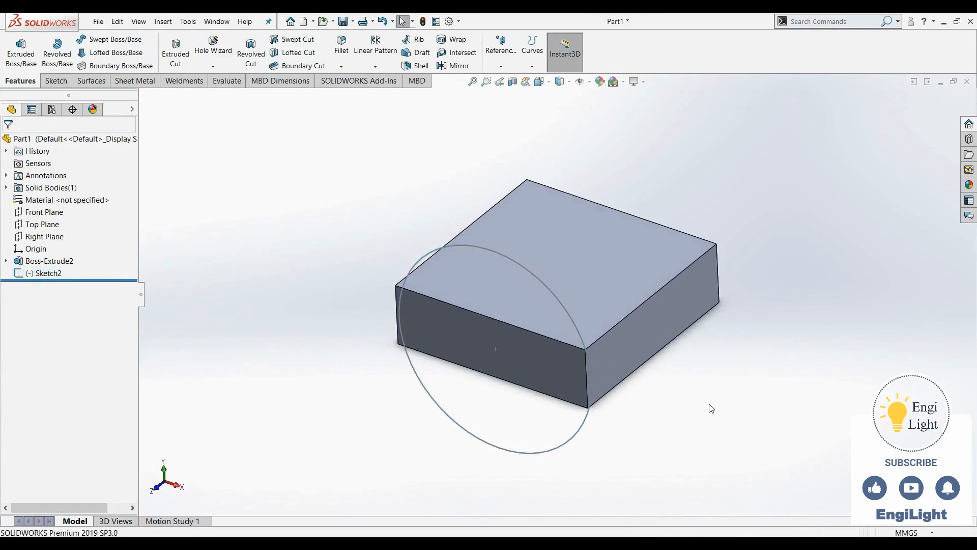
{"action": "left_click", "coordinate": [49, 274]}
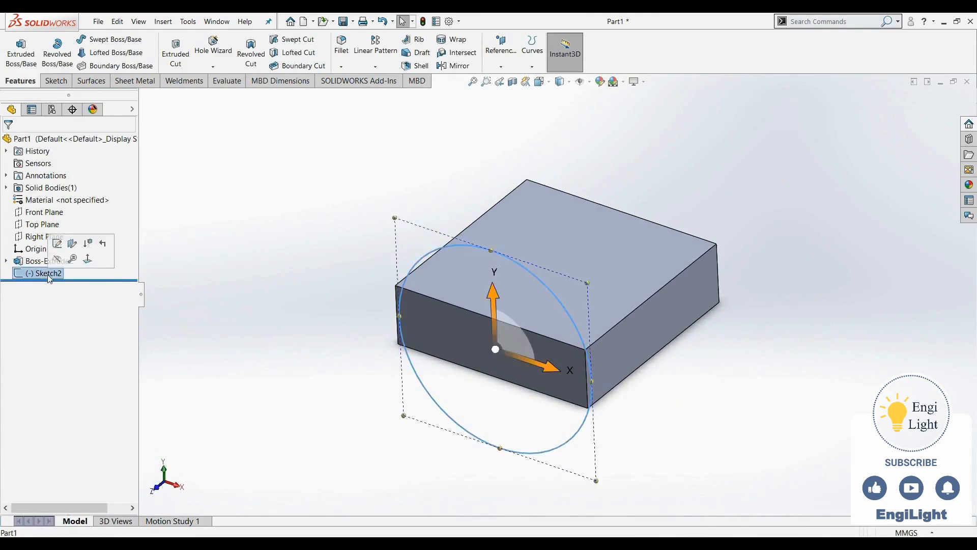
{"action": "key", "text": "Delete"}
{"action": "key", "text": "Return"}
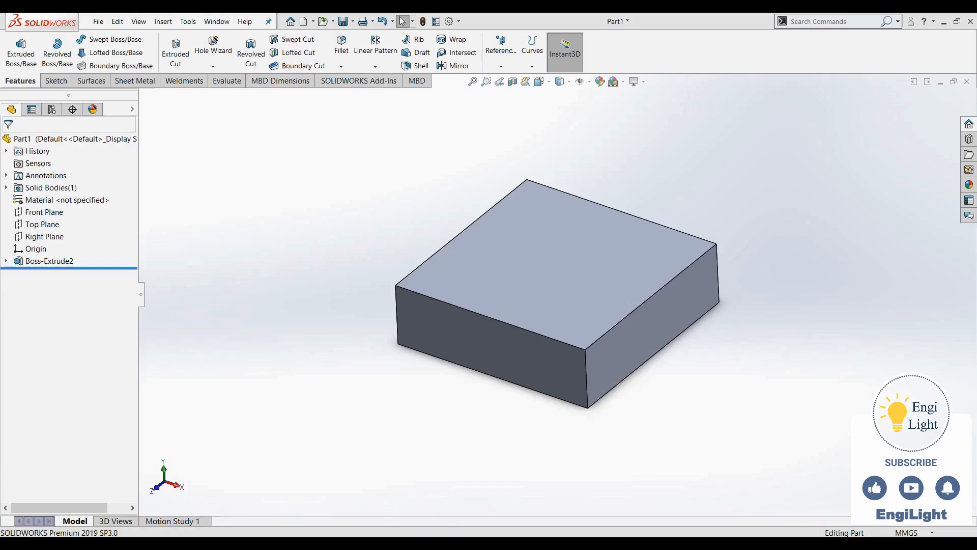
Start a sketch on the block's top face and draw a center rectangle about 19.5 by 21.5 mm at the origin
{"action": "left_click", "coordinate": [545, 321]}
{"action": "left_click", "coordinate": [589, 288]}
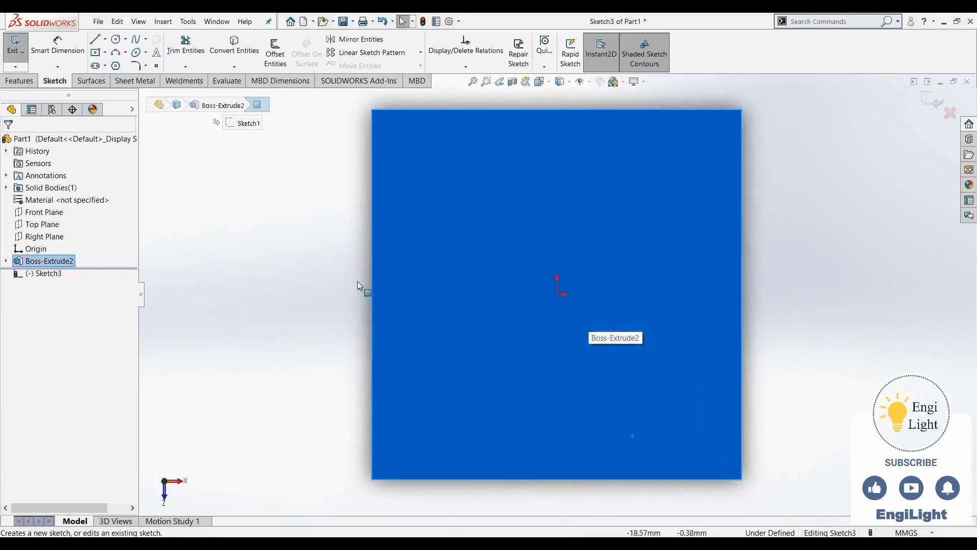
{"action": "left_click", "coordinate": [95, 52]}
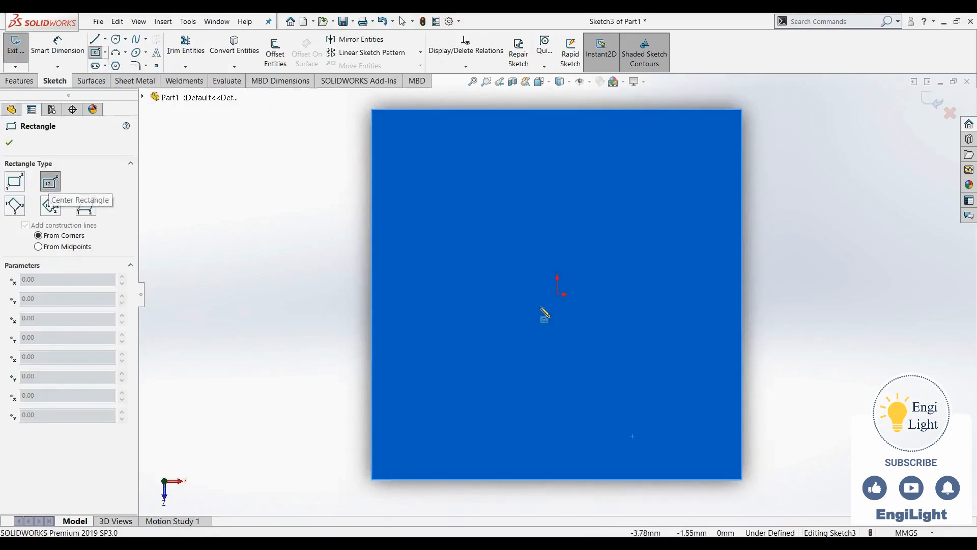
{"action": "left_click", "coordinate": [557, 295]}
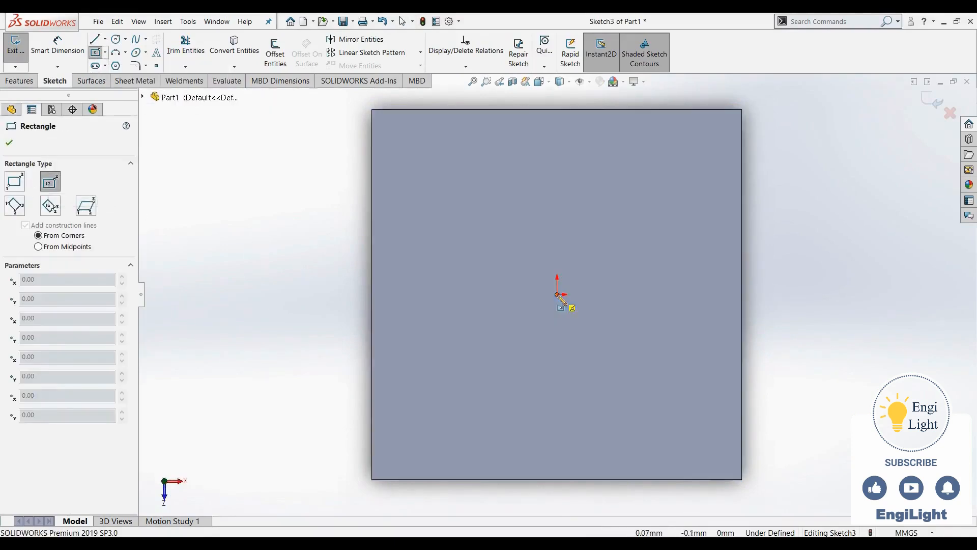
{"action": "left_click", "coordinate": [484, 374]}
{"action": "key", "text": "Escape"}
Add an equal relation between two adjacent sides of the center rectangle
{"action": "left_click", "coordinate": [517, 374]}
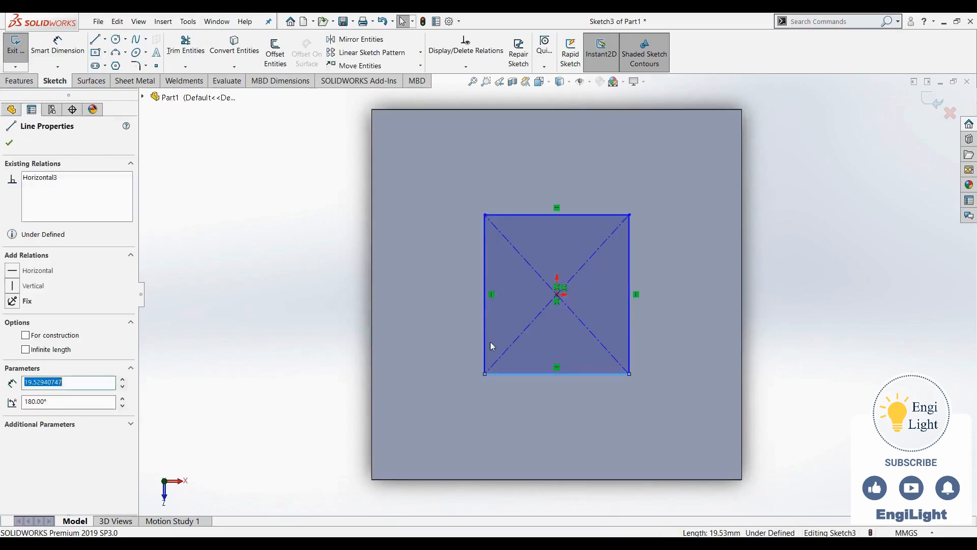
{"action": "left_click", "coordinate": [484, 333], "text": "ctrl"}
{"action": "left_click", "coordinate": [590, 288]}
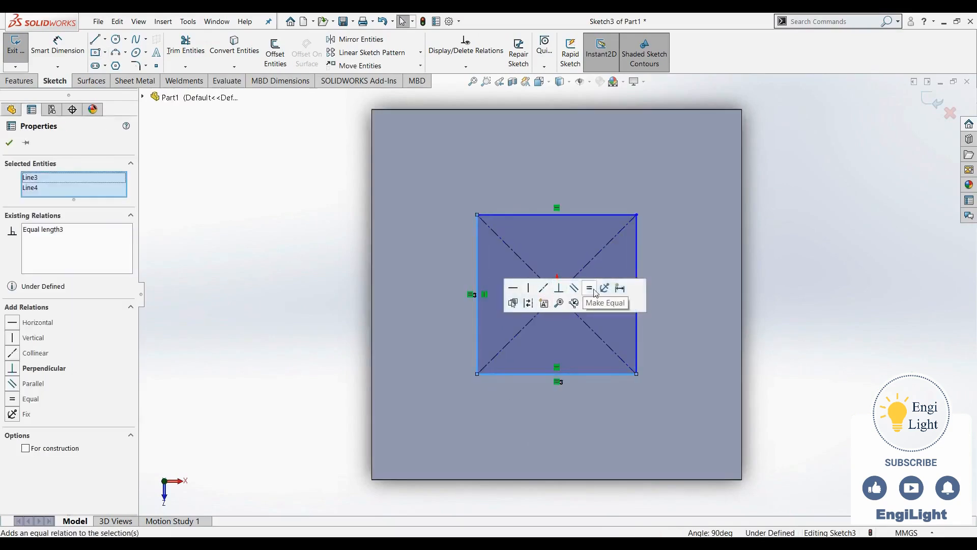
{"action": "left_click", "coordinate": [399, 266]}
Dimension the vertical side of the sketched square to 25 mm
{"action": "left_click", "coordinate": [69, 57]}
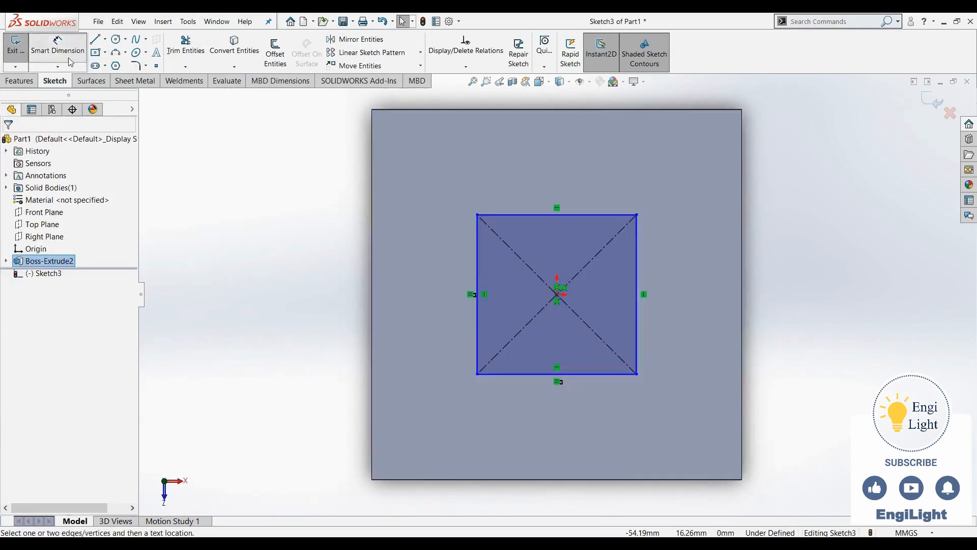
{"action": "left_click", "coordinate": [479, 279]}
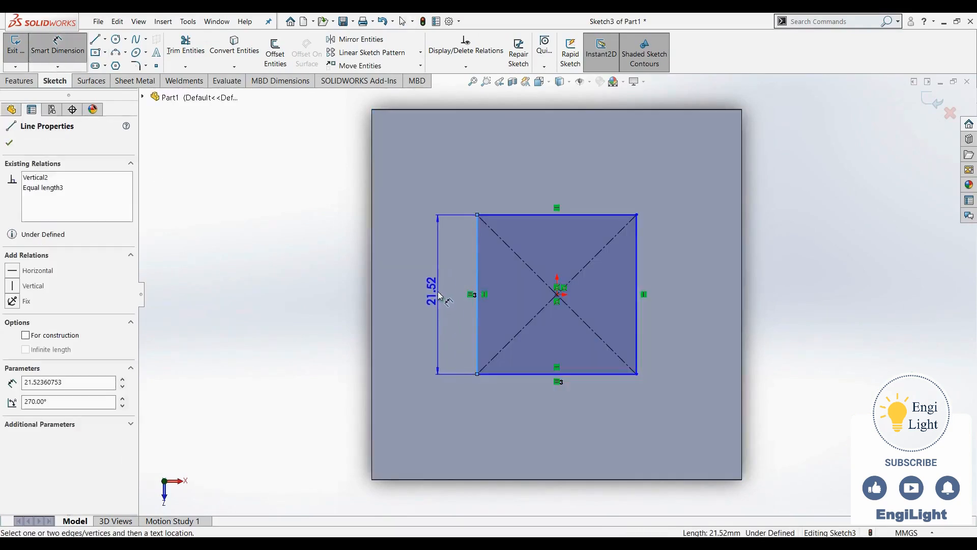
{"action": "left_click", "coordinate": [439, 291]}
{"action": "type", "text": "25"}
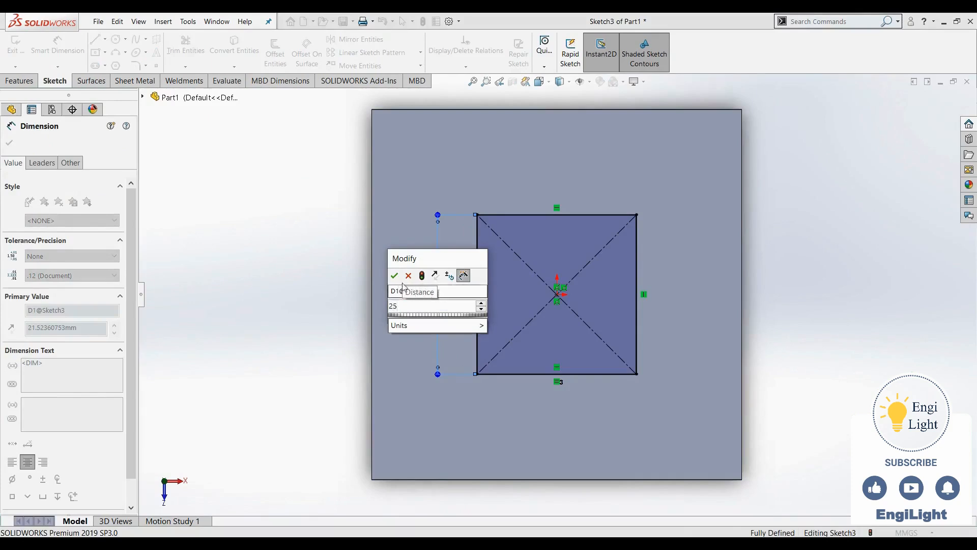
{"action": "key", "text": "Return"}
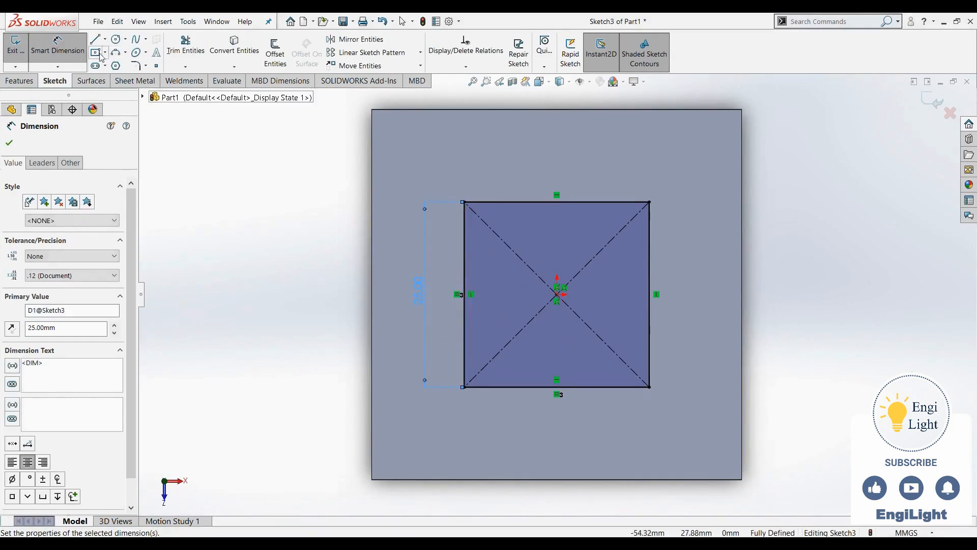
Start a boss extrusion from the 25 mm square sketch and set its blind depth to 10 mm, checking the height in the reference image
{"action": "scroll", "coordinate": [519, 344], "scroll_direction": "up", "scroll_amount": 3}
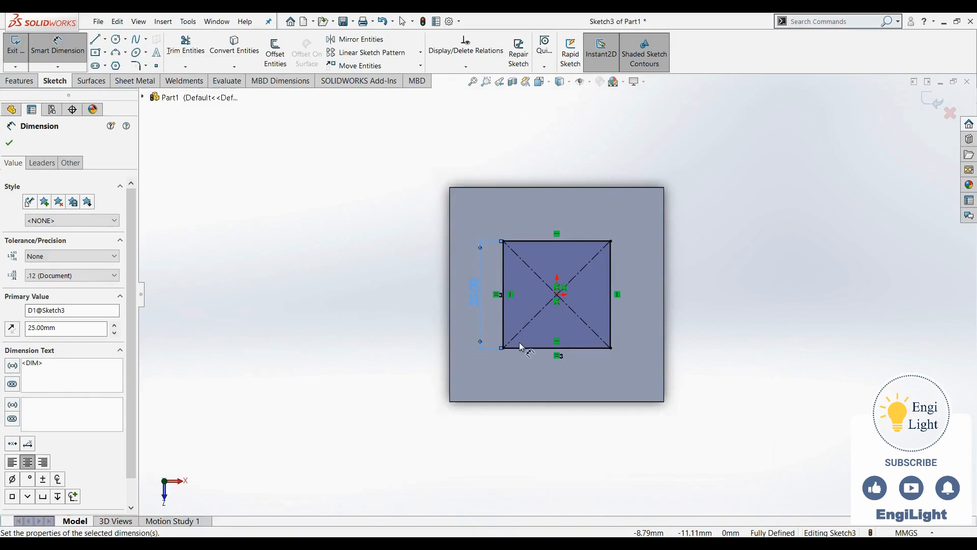
{"action": "left_click", "coordinate": [549, 415]}
{"action": "scroll", "coordinate": [527, 414], "scroll_direction": "up", "scroll_amount": 2}
{"action": "middle_click_drag", "start_coordinate": [500, 398], "coordinate": [524, 313]}
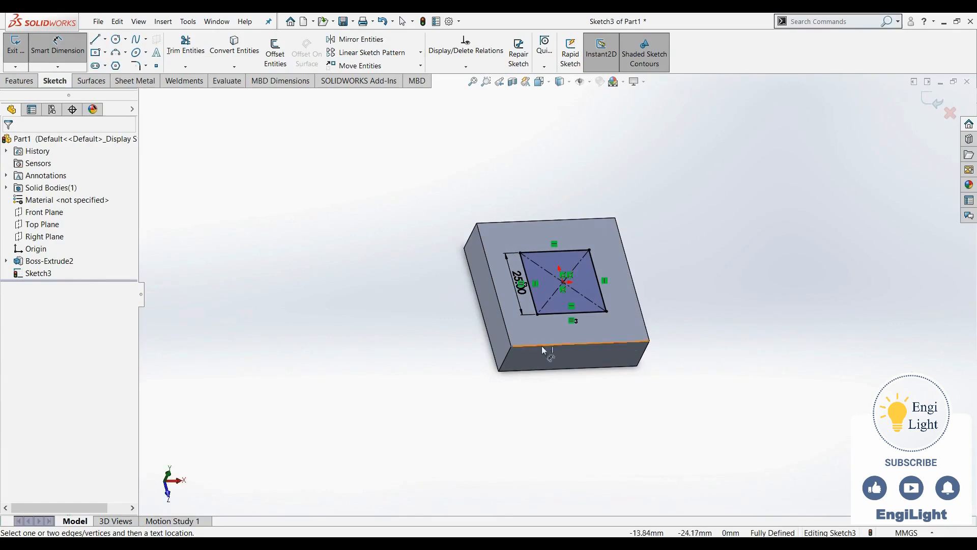
{"action": "key", "text": "Escape"}
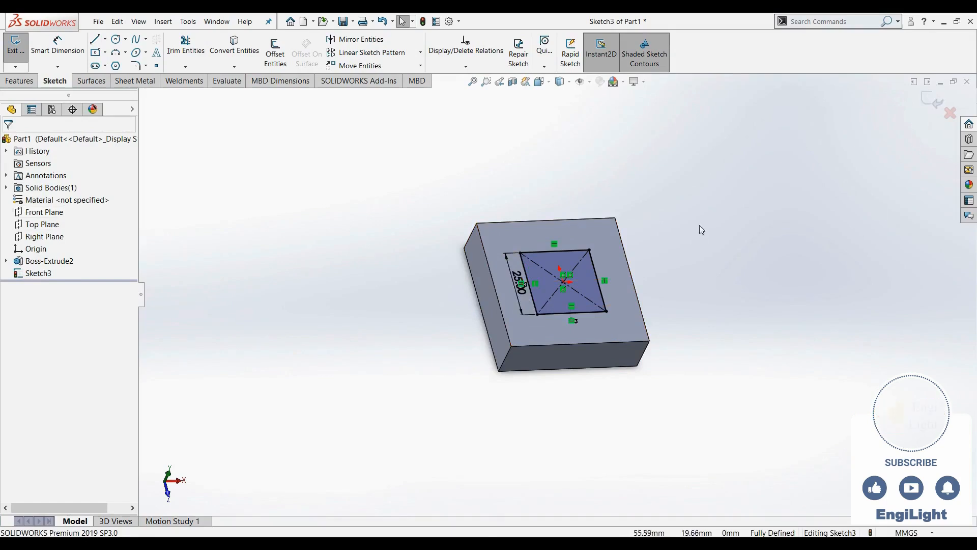
{"action": "left_click", "coordinate": [22, 81]}
{"action": "left_click", "coordinate": [20, 52]}
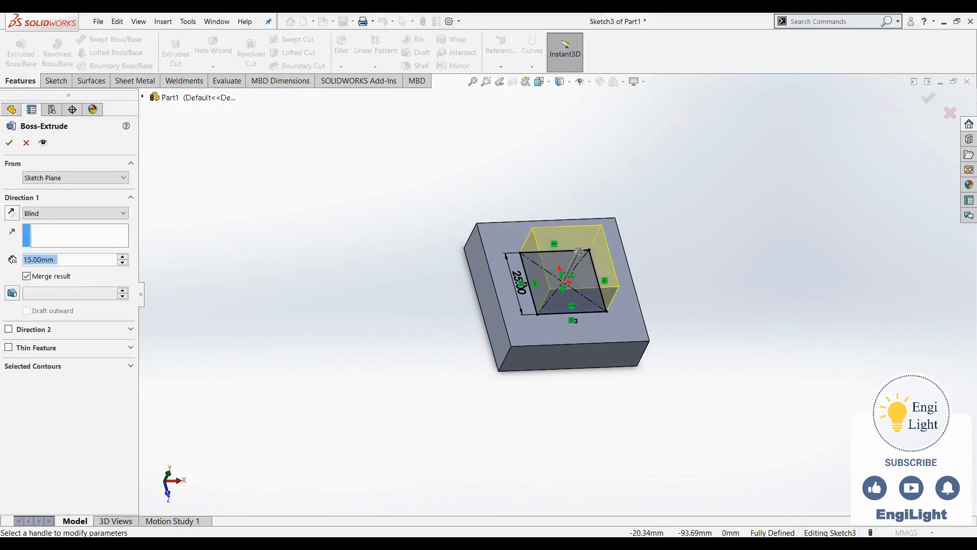
{"action": "key", "text": "alt+Tab"}
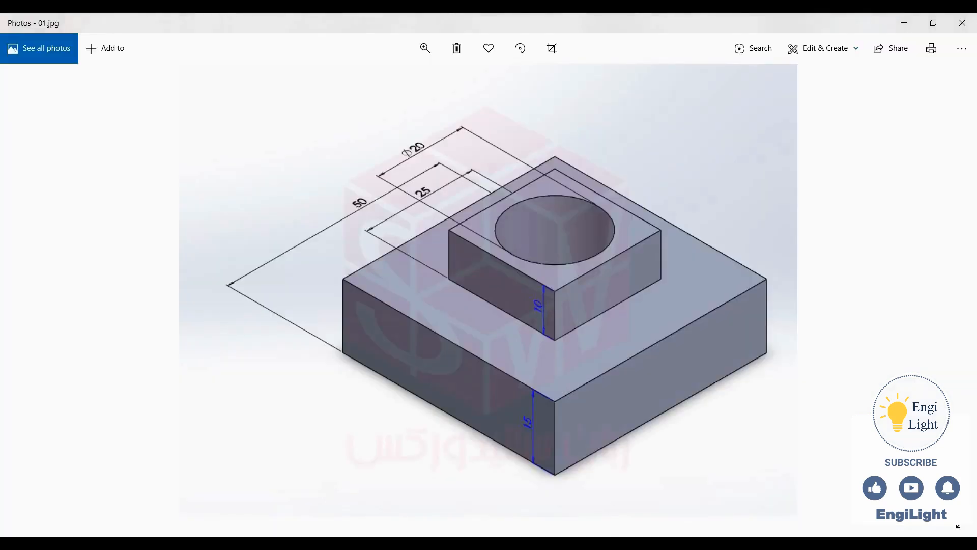
{"action": "key", "text": "alt+Tab"}
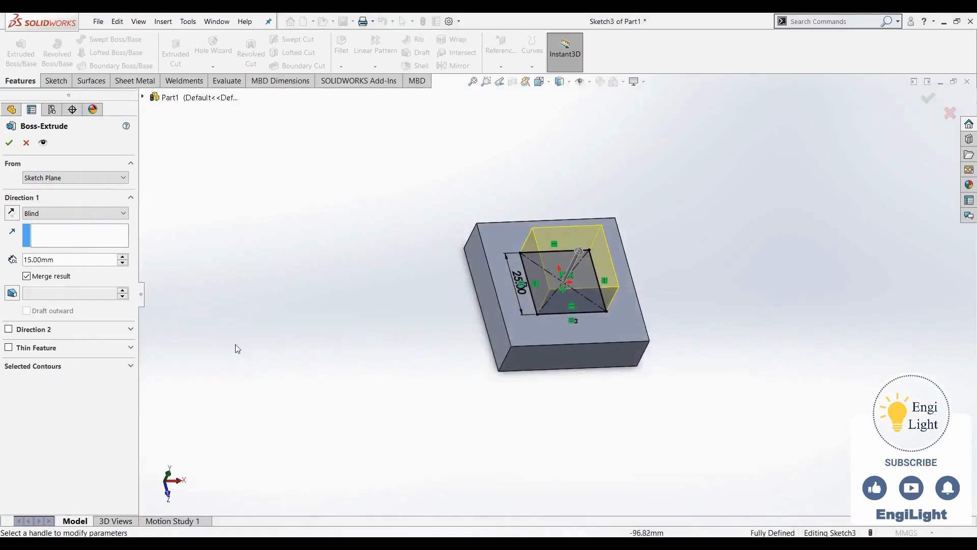
{"action": "double_click", "coordinate": [63, 259]}
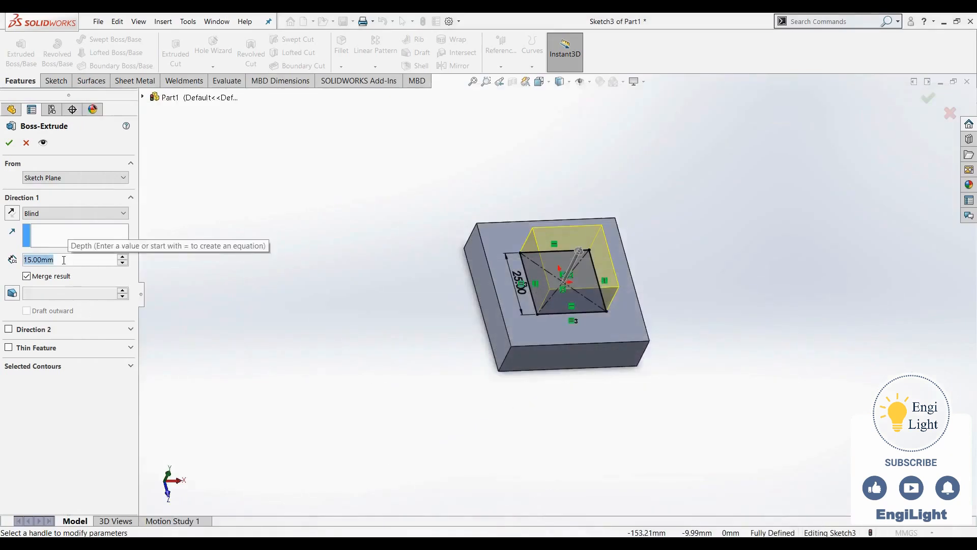
{"action": "type", "text": "10"}
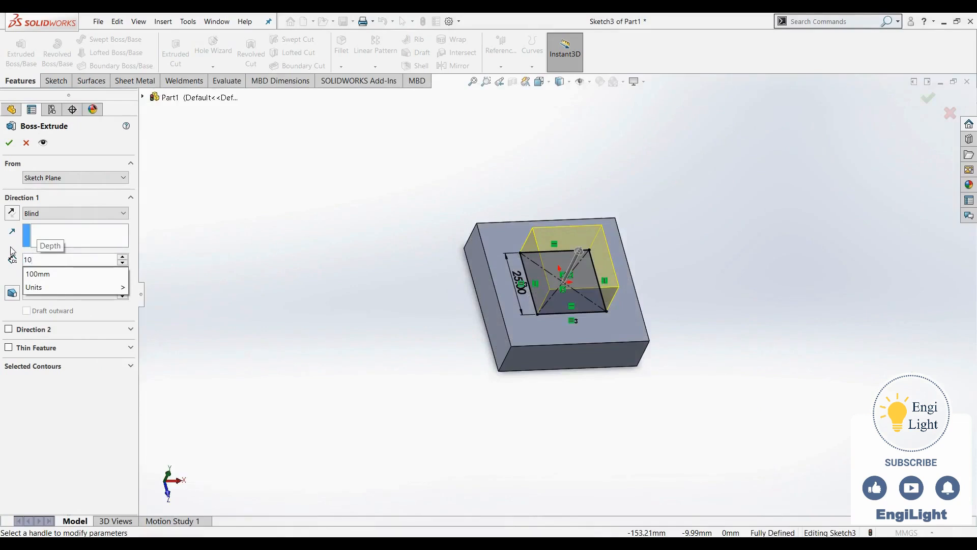
{"action": "key", "text": "Return"}
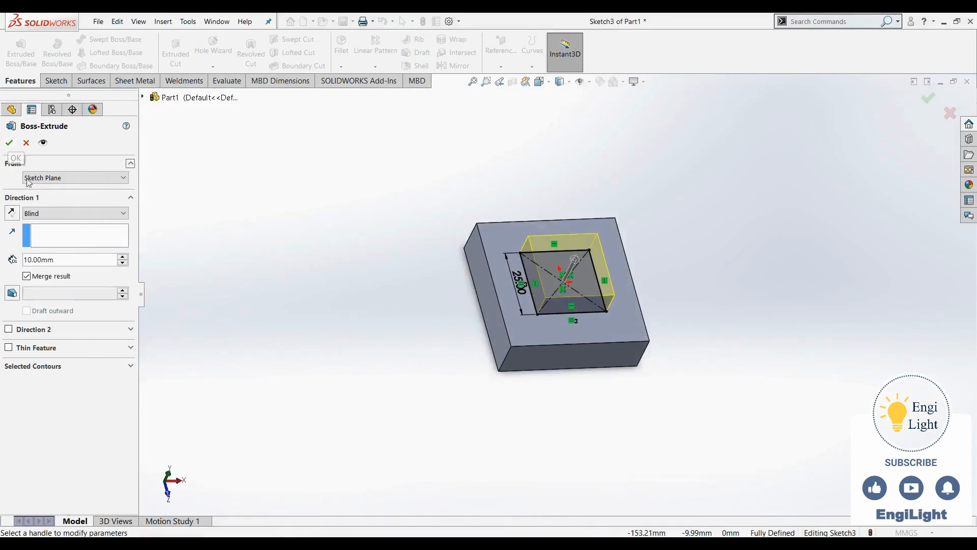
Reverse the boss extrusion direction and switch it back so it rises away from the base, and accept the extrusion
{"action": "middle_click_drag", "start_coordinate": [402, 365], "coordinate": [391, 279]}
{"action": "left_click", "coordinate": [15, 216]}
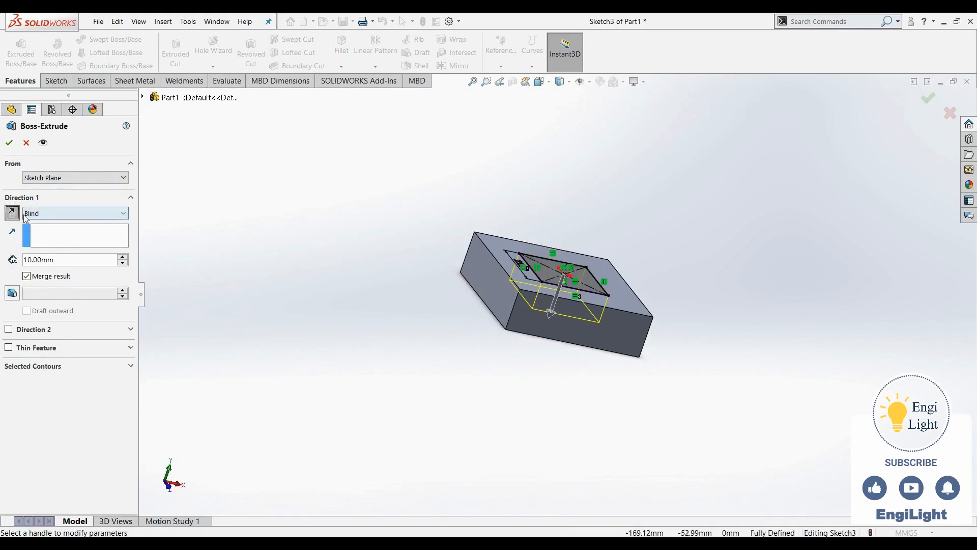
{"action": "left_click", "coordinate": [12, 212]}
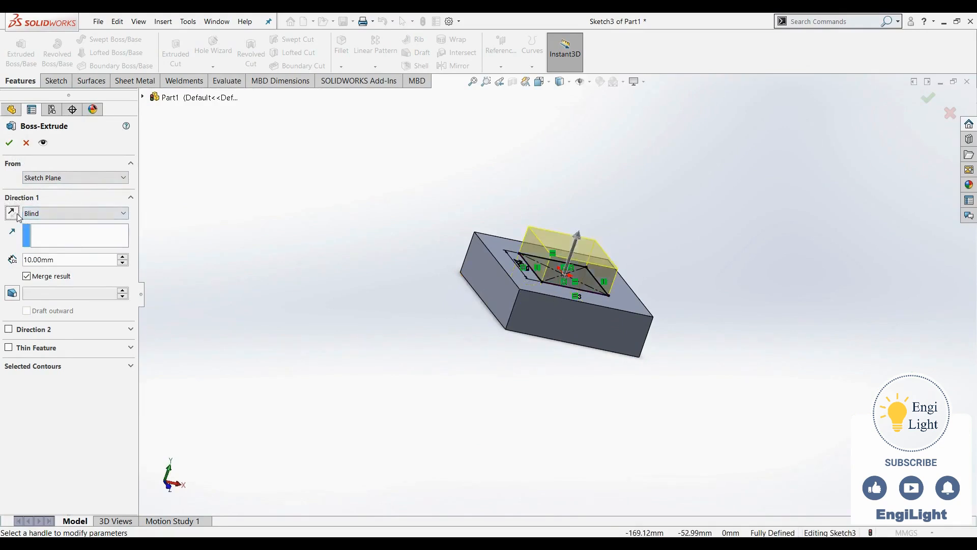
{"action": "left_click", "coordinate": [9, 143]}
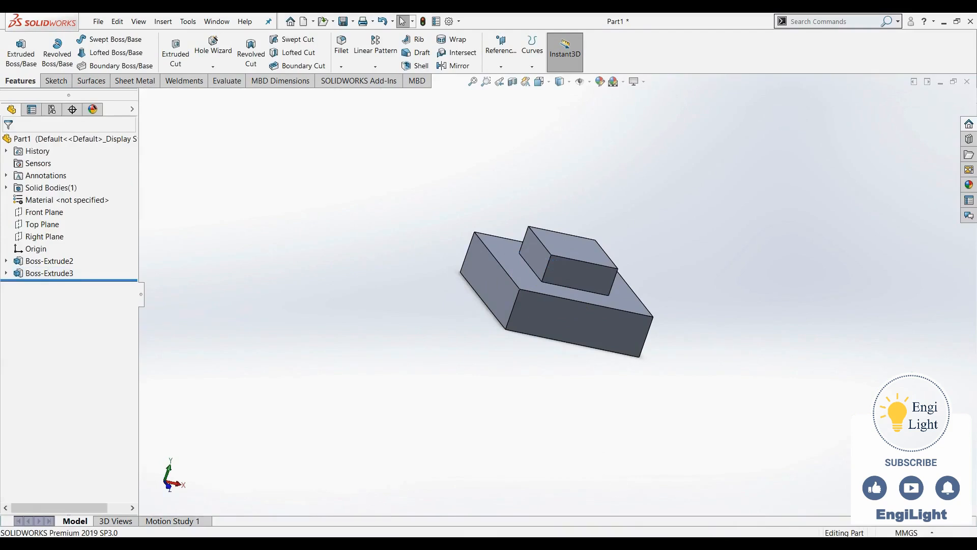
Consult the reference image, start a sketch on the boss's top face and draw a circle about 16.6 mm in diameter at the origin
{"action": "left_click", "coordinate": [566, 543]}
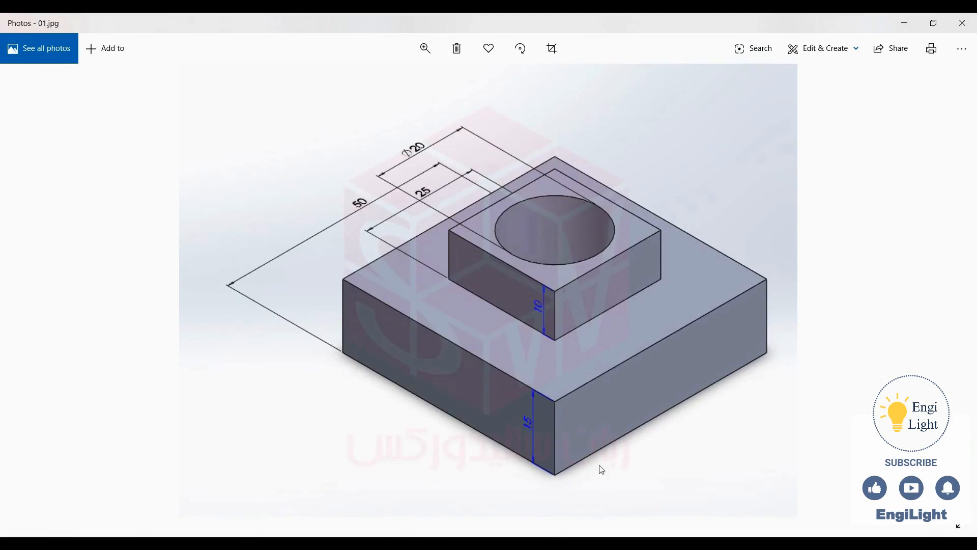
{"action": "left_click", "coordinate": [590, 543]}
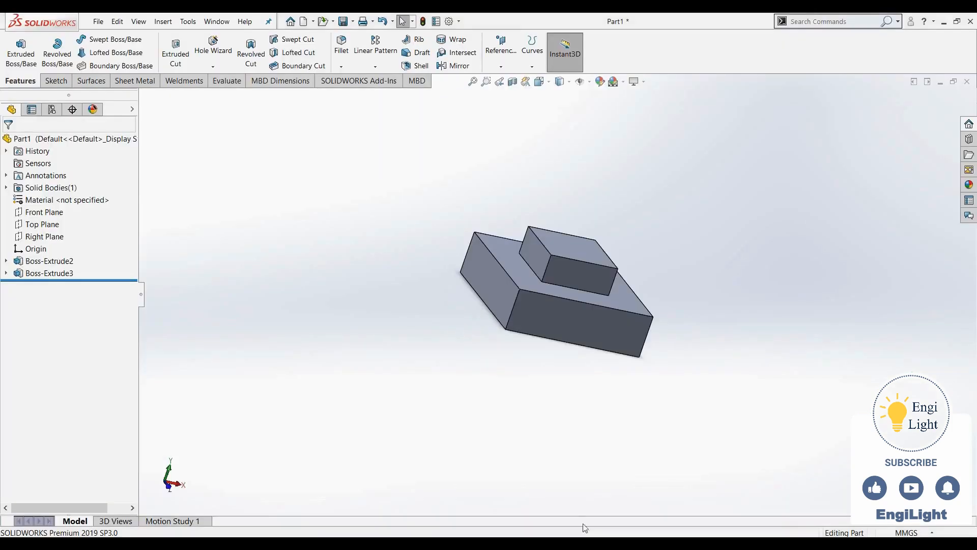
{"action": "left_click", "coordinate": [577, 254]}
{"action": "left_click", "coordinate": [619, 221]}
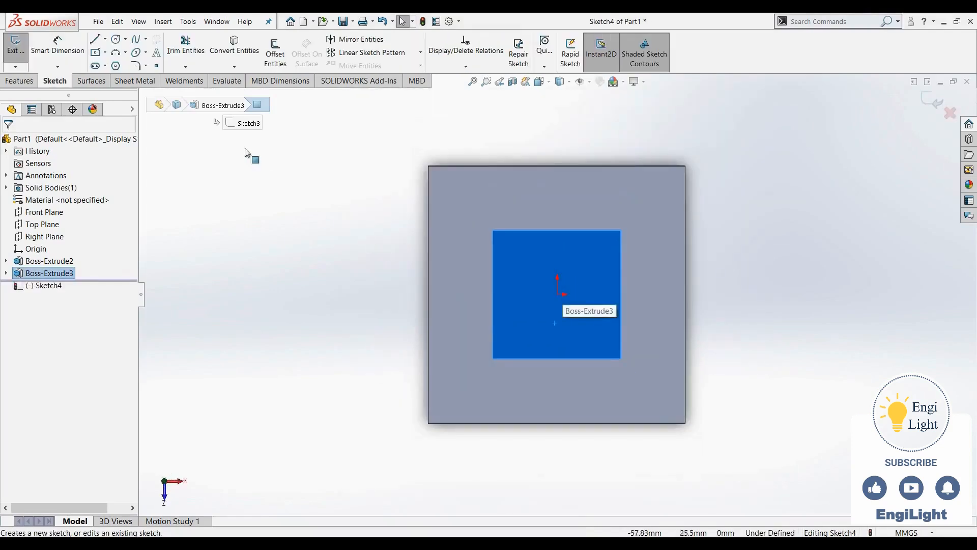
{"action": "left_click", "coordinate": [115, 40]}
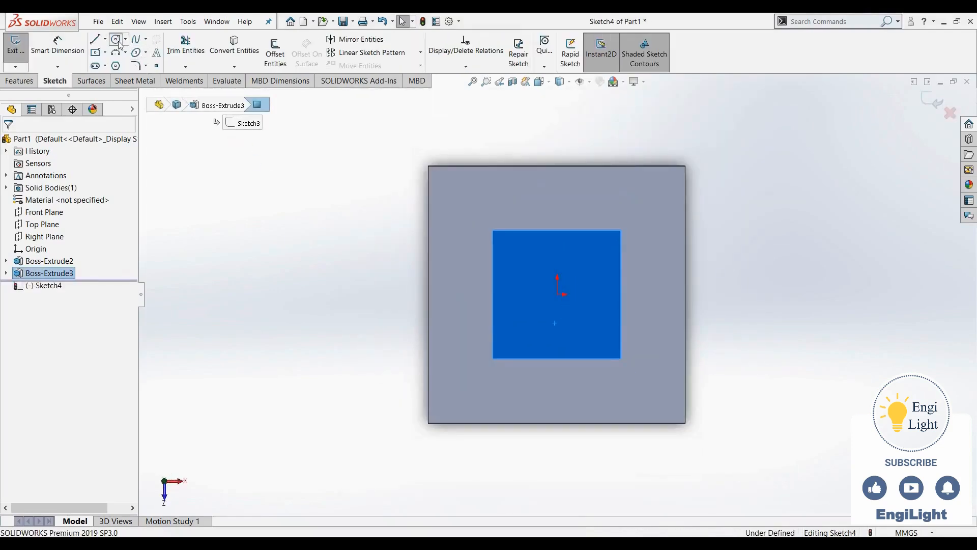
{"action": "left_click", "coordinate": [557, 295]}
{"action": "left_click", "coordinate": [533, 330]}
Dimension the circle's diameter to 20 mm, taking the value from the reference image
{"action": "right_click_drag", "start_coordinate": [515, 358], "coordinate": [514, 257]}
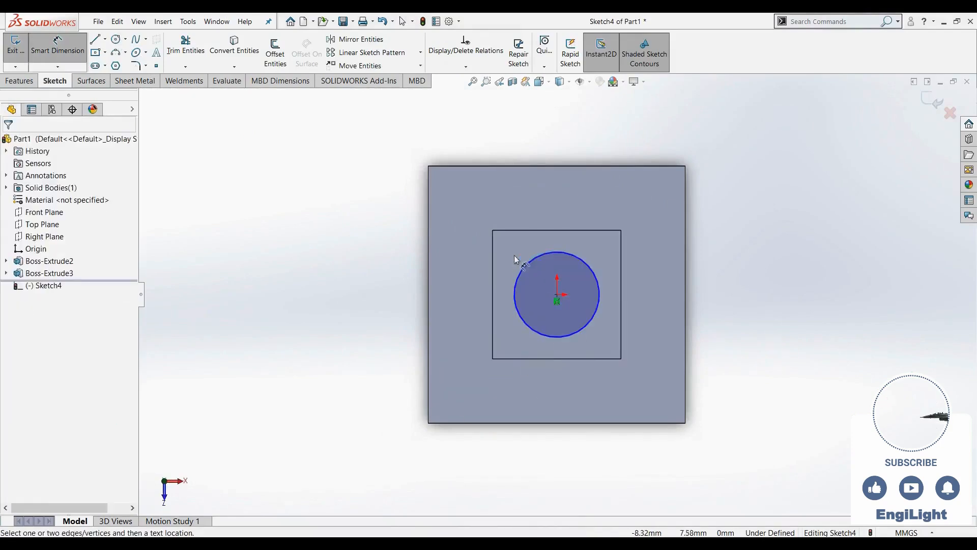
{"action": "left_click", "coordinate": [522, 278]}
{"action": "left_click", "coordinate": [456, 298]}
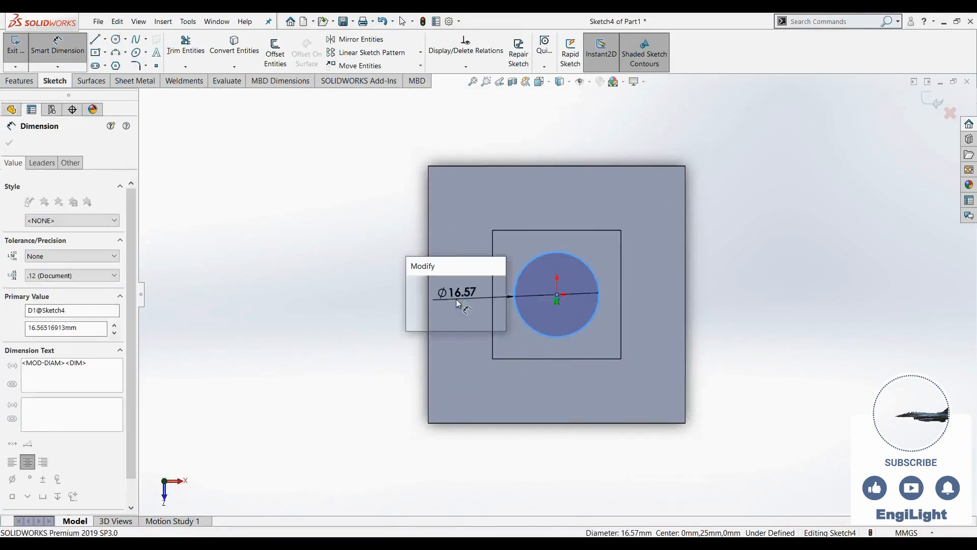
{"action": "mouse_move", "coordinate": [613, 543]}
{"action": "mouse_move", "coordinate": [605, 508]}
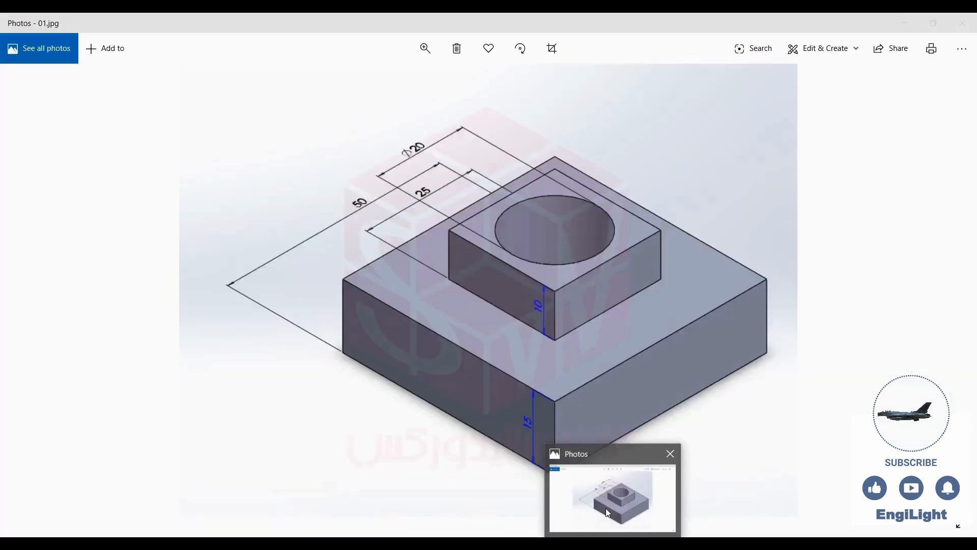
{"action": "type", "text": "20"}
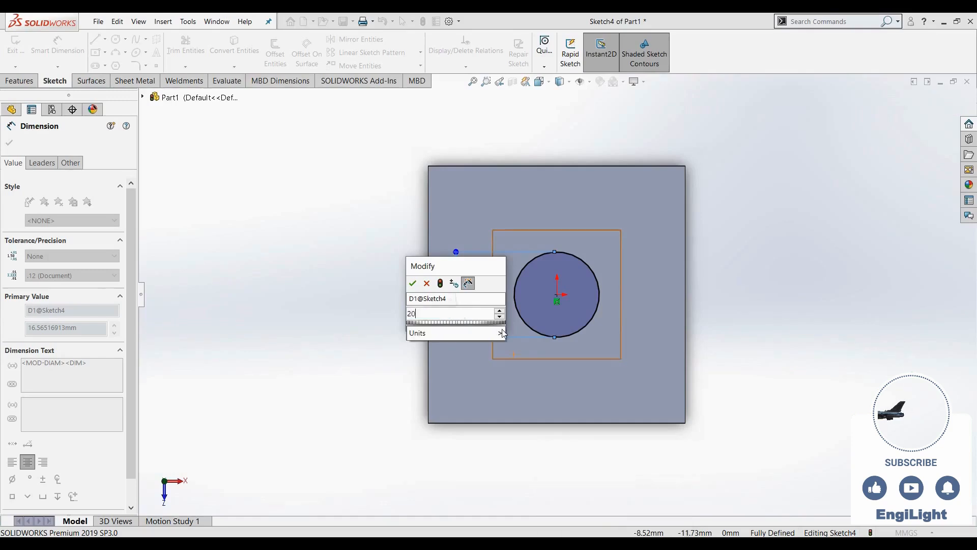
{"action": "key", "text": "Return"}
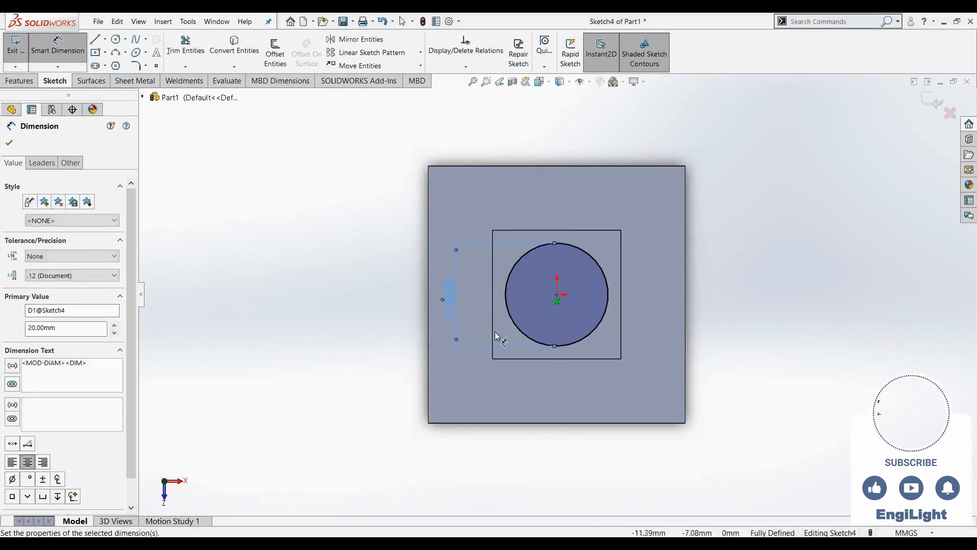
{"action": "scroll", "coordinate": [495, 332], "scroll_direction": "up", "scroll_amount": 2}
{"action": "key", "text": "Escape"}
Cut the 20 mm circle 25 mm deep, straight through the boss and the base, with a blind Extruded Cut
{"action": "middle_click_drag", "start_coordinate": [454, 370], "coordinate": [448, 298]}
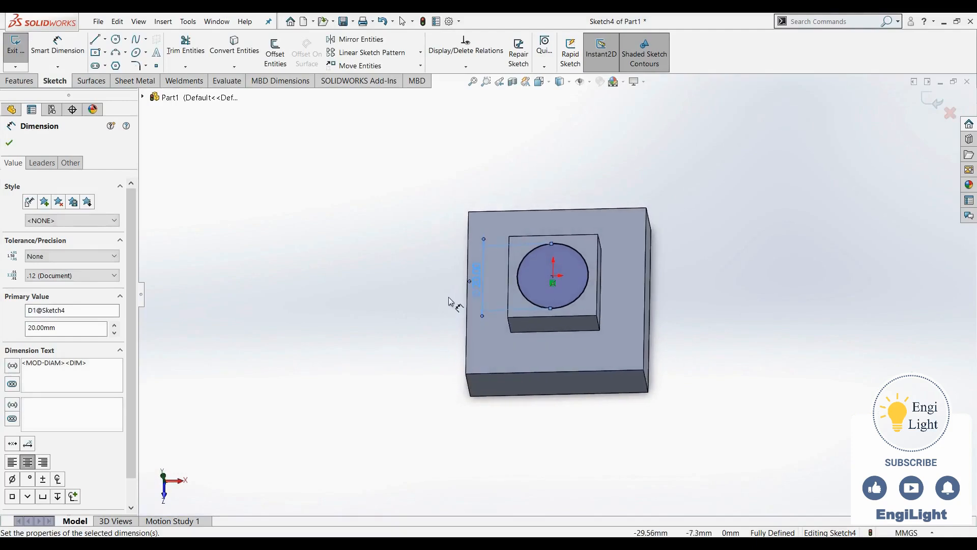
{"action": "middle_click_drag", "start_coordinate": [417, 332], "coordinate": [430, 294]}
{"action": "left_click", "coordinate": [15, 81]}
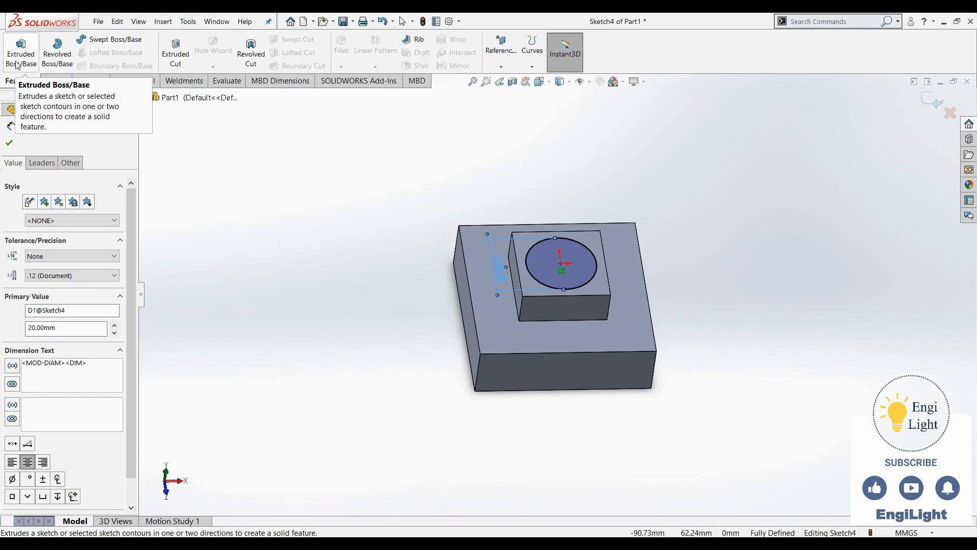
{"action": "left_click", "coordinate": [174, 62]}
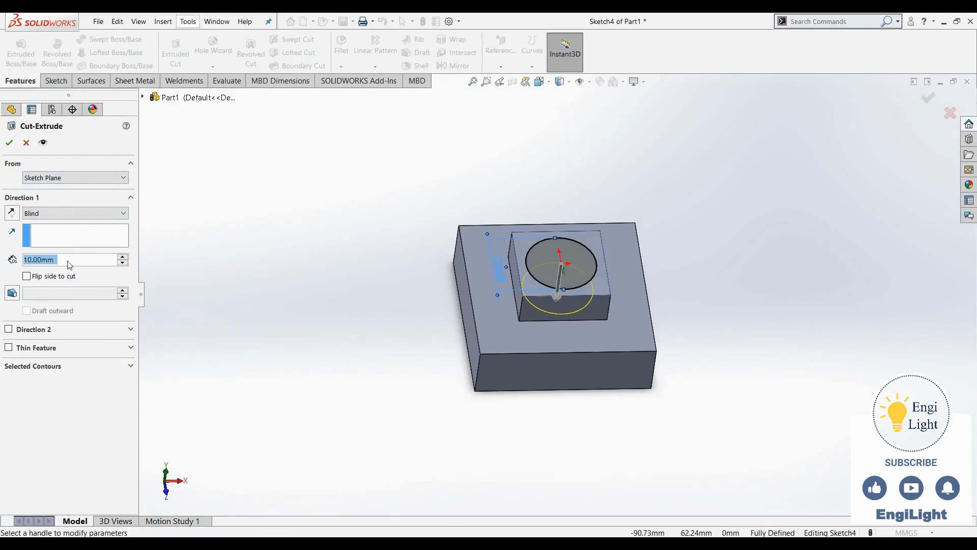
{"action": "type", "text": "25"}
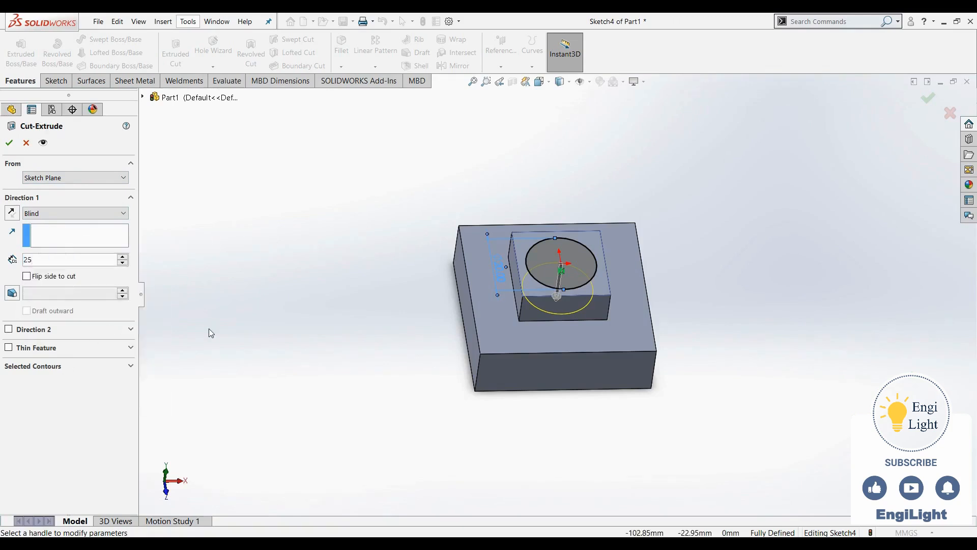
{"action": "key", "text": "Return"}
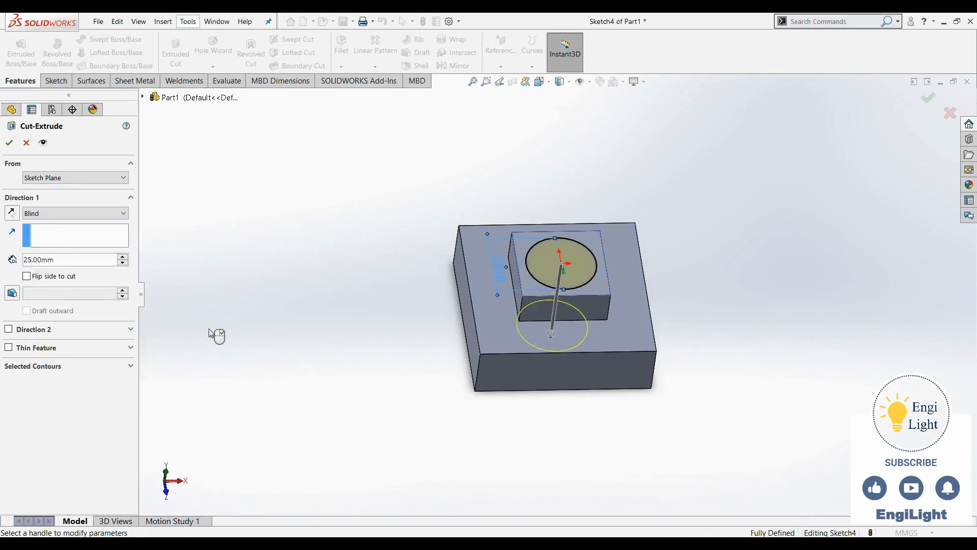
{"action": "middle_click_drag", "start_coordinate": [345, 364], "coordinate": [345, 248]}
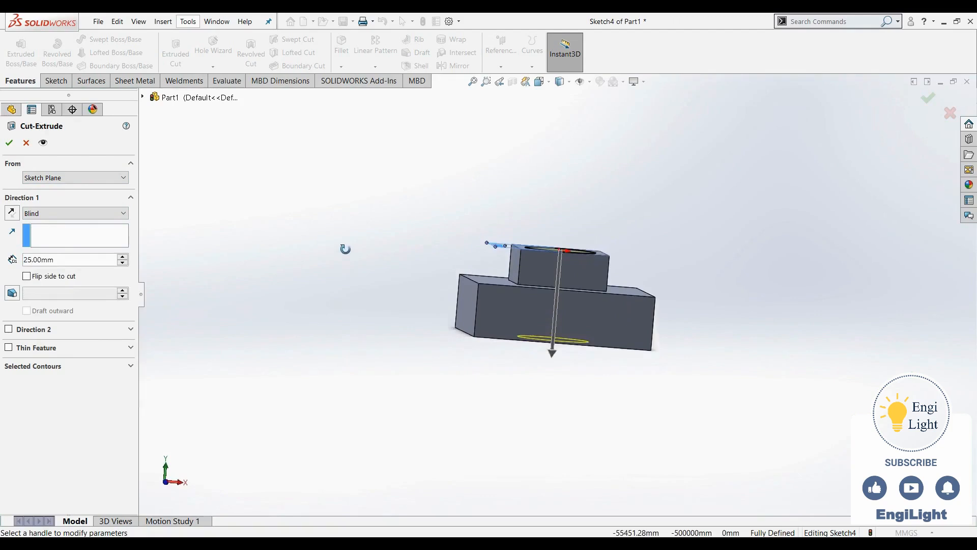
{"action": "left_click", "coordinate": [10, 144]}
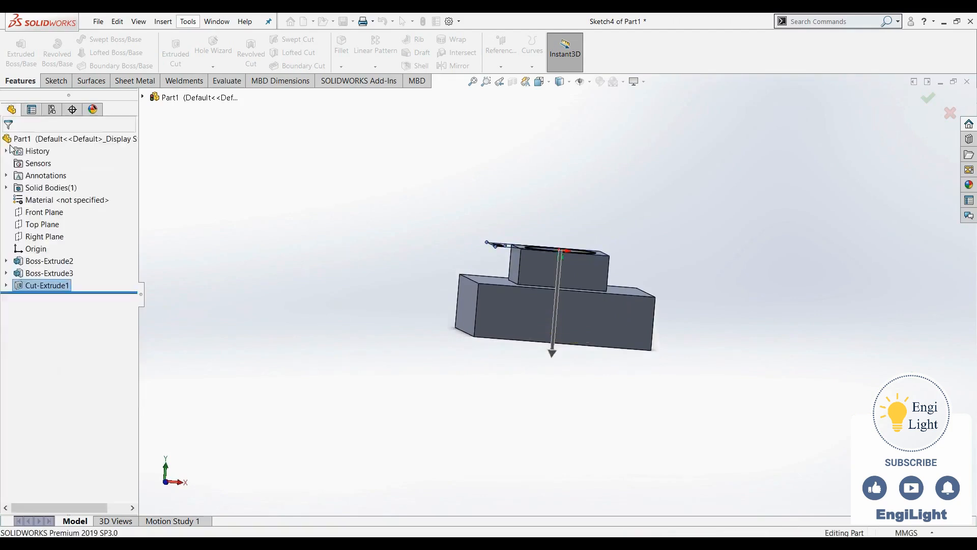
Examine the finished part and the sketches behind its base, boss and hole features
{"action": "middle_click_drag", "start_coordinate": [557, 222], "coordinate": [512, 342]}
{"action": "right_click", "coordinate": [512, 343]}
{"action": "left_click", "coordinate": [539, 351]}
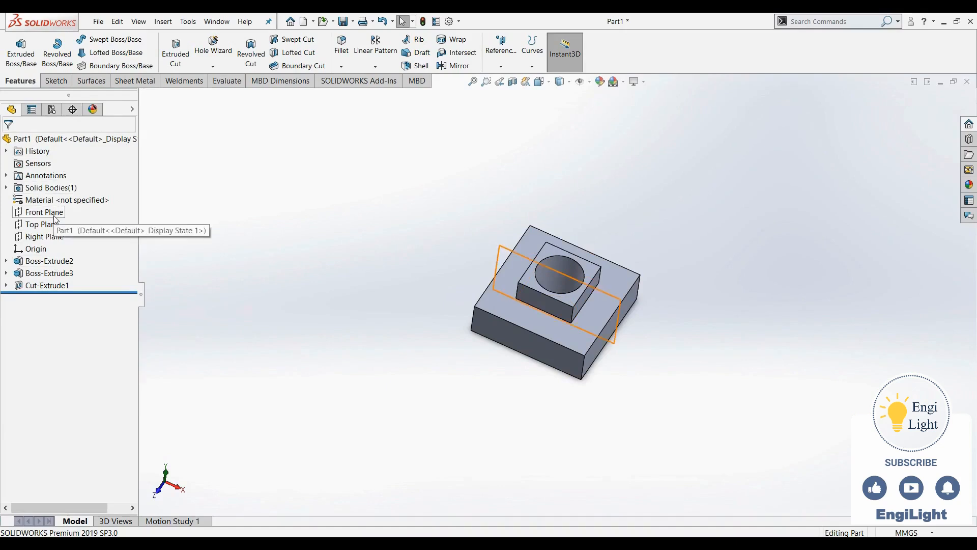
{"action": "left_click", "coordinate": [7, 262]}
{"action": "left_click", "coordinate": [47, 273]}
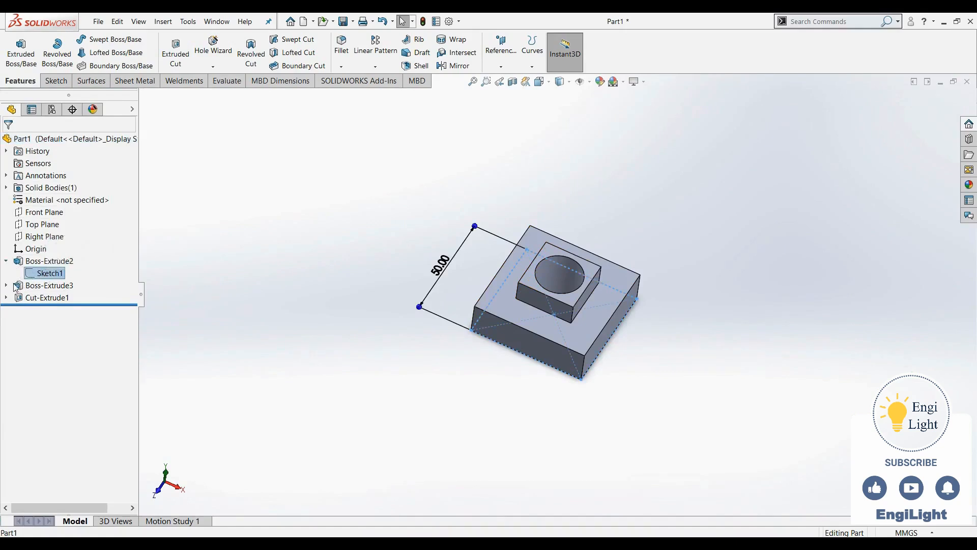
{"action": "left_click", "coordinate": [7, 285]}
{"action": "left_click", "coordinate": [46, 299]}
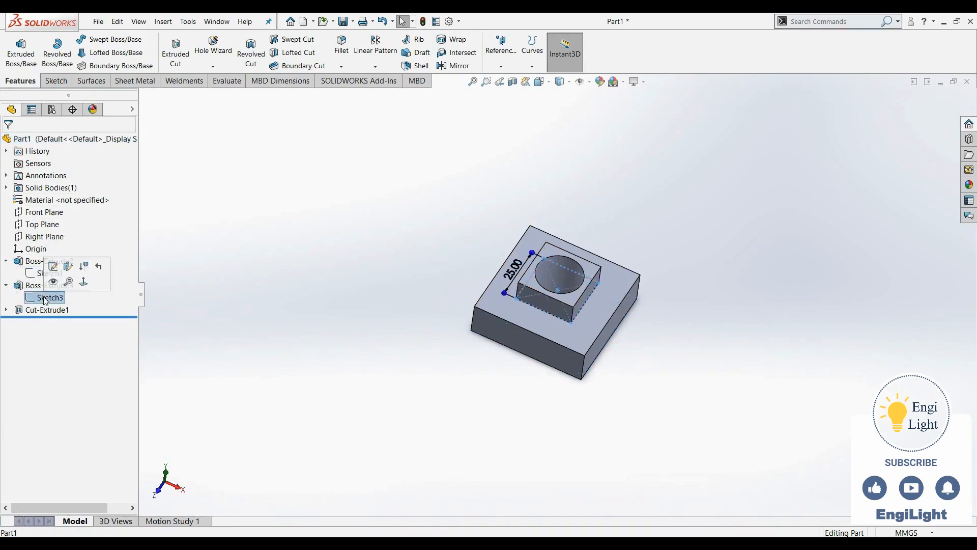
{"action": "left_click", "coordinate": [6, 310]}
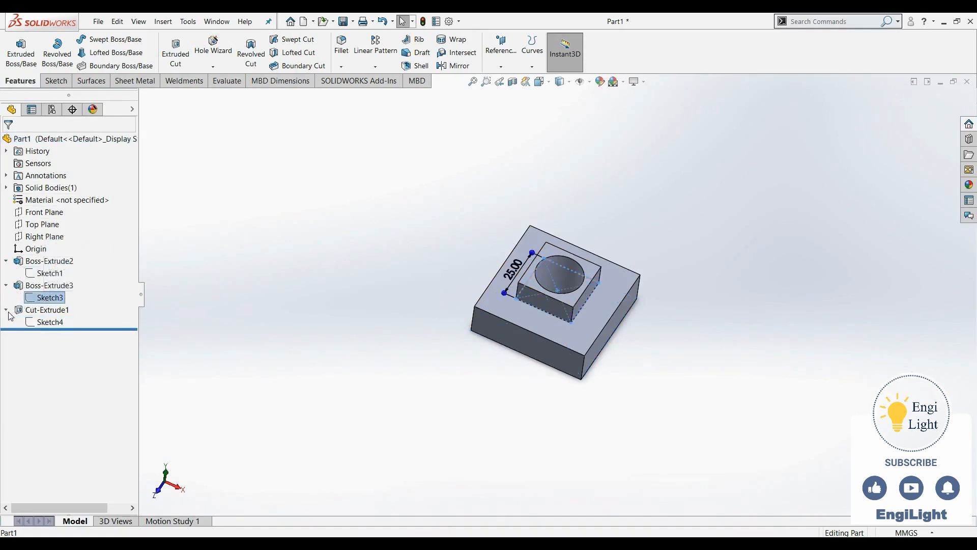
{"action": "left_click", "coordinate": [45, 323]}
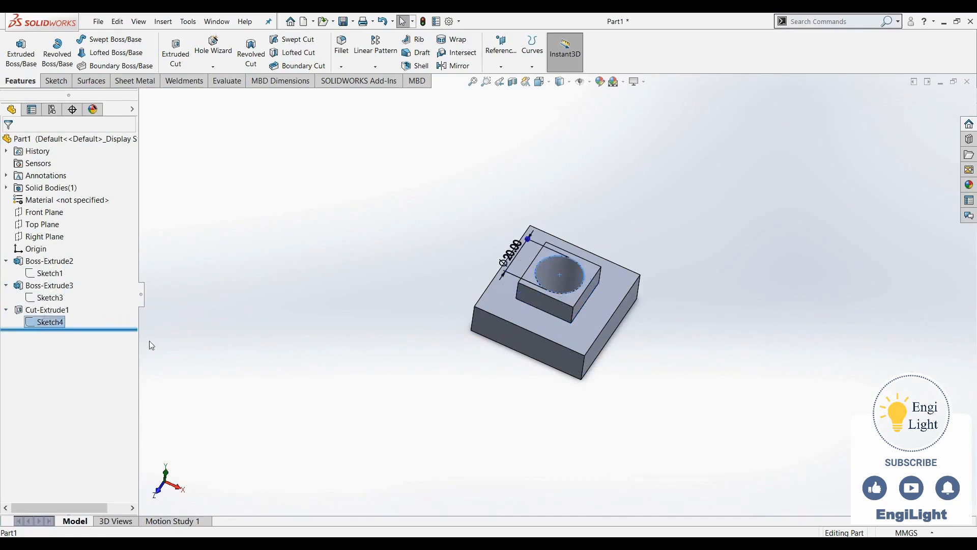
{"action": "left_click", "coordinate": [211, 298]}
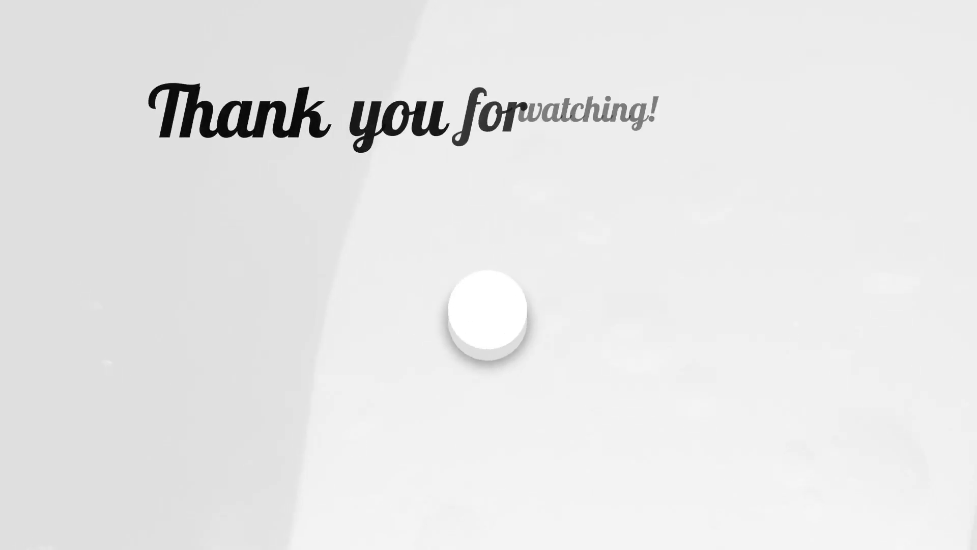